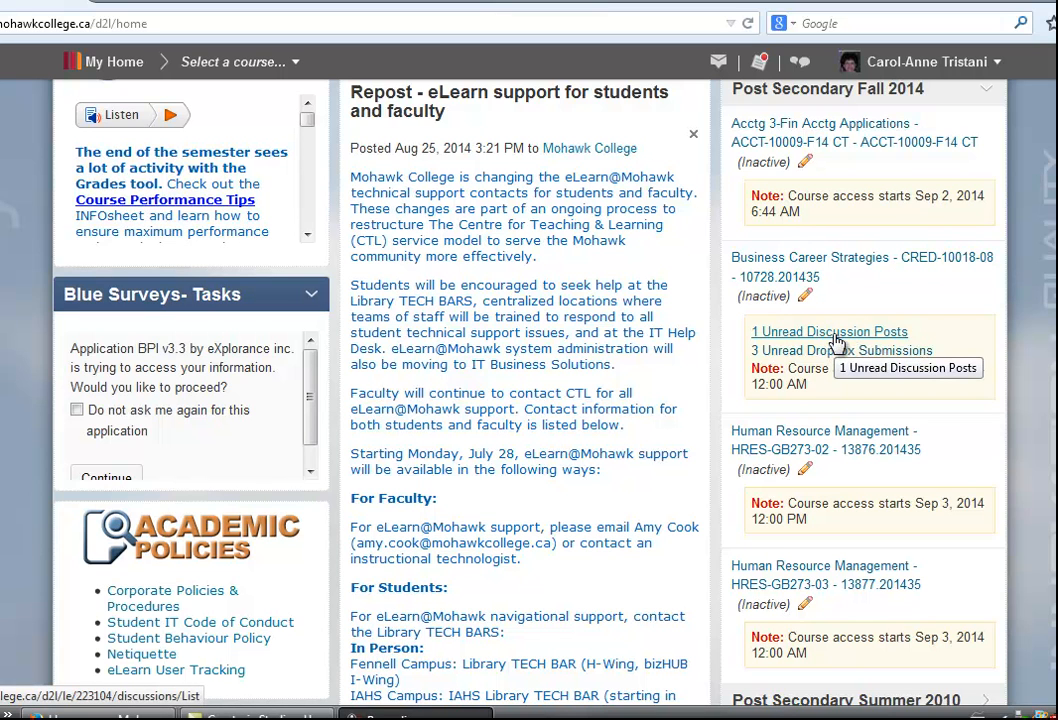
# Open the Business Career Strategies discussions and choose Assess Topic for the Last Name P to Z Disc 1 topic
pyautogui.click(836, 333)
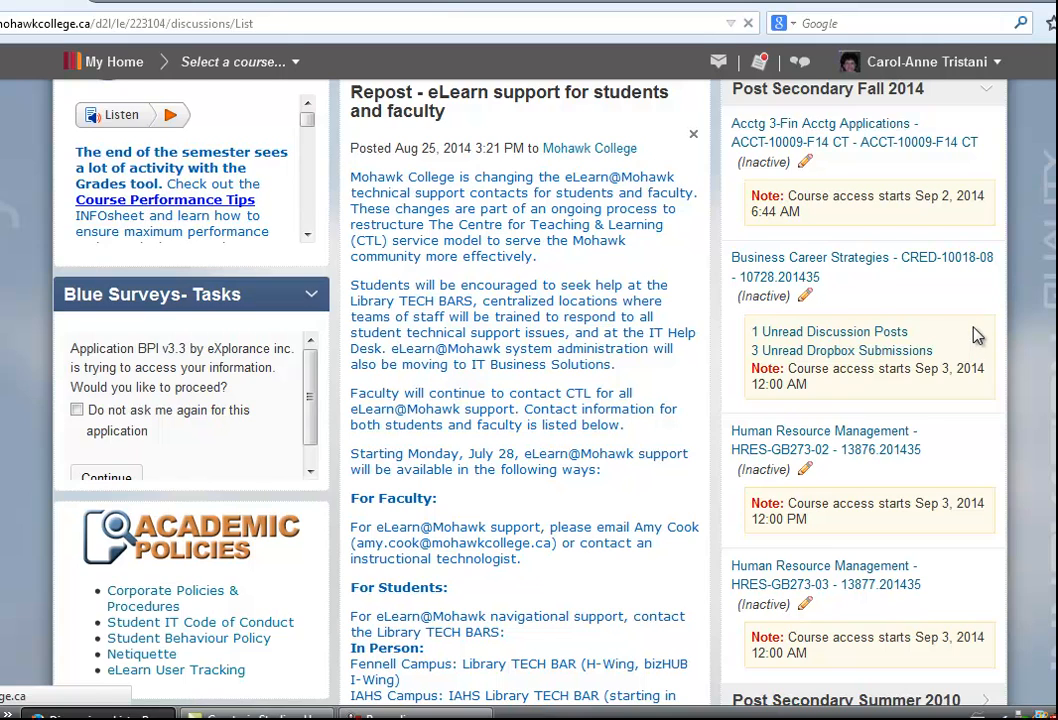
pyautogui.scroll(-3, 608, 572)
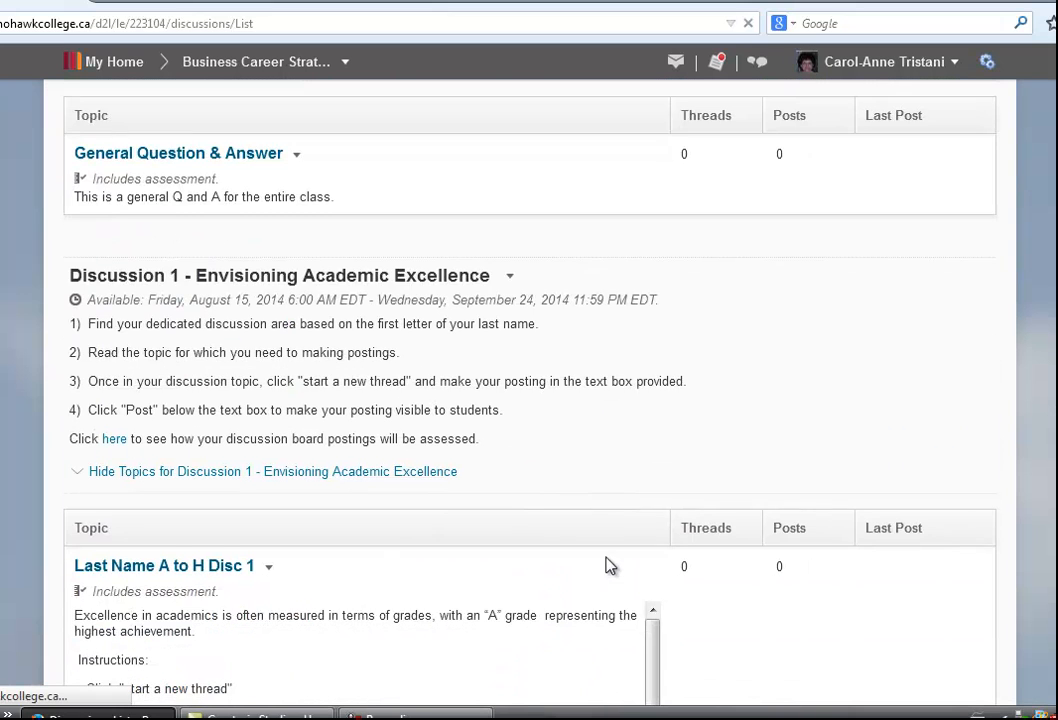
pyautogui.scroll(-3, 609, 557)
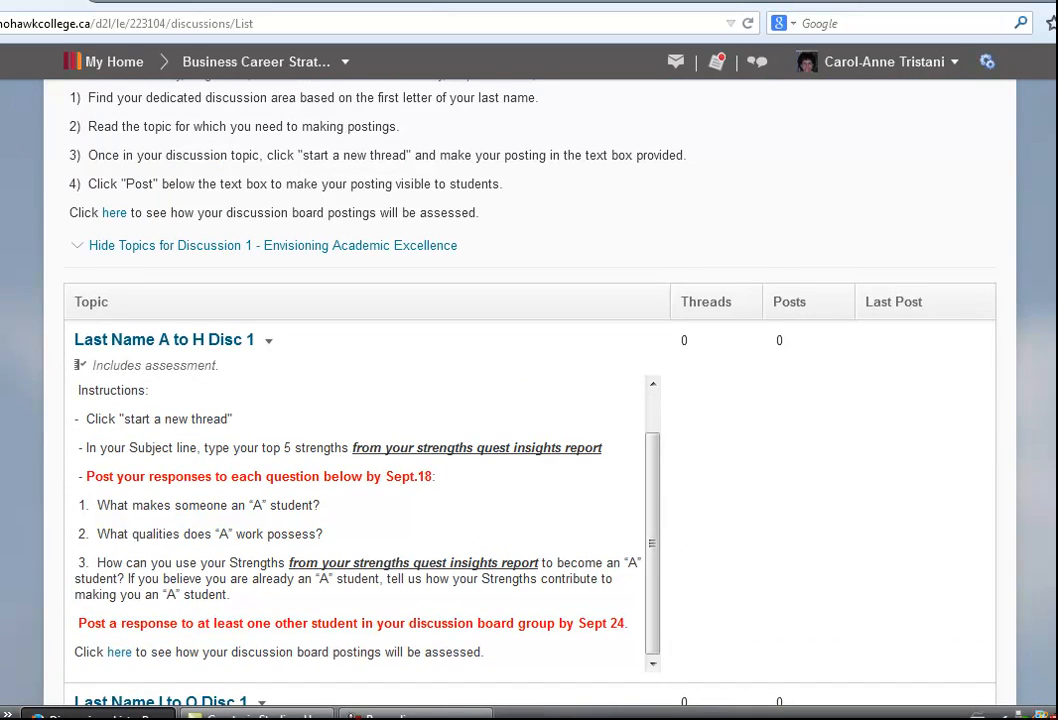
pyautogui.scroll(5, 494, 442)
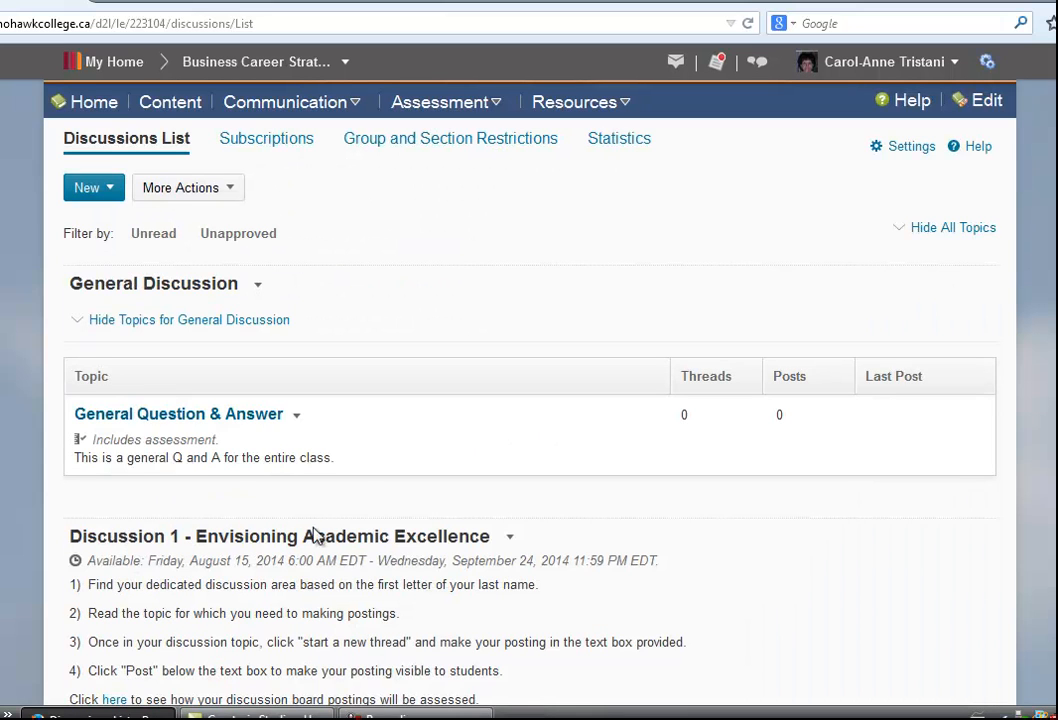
pyautogui.scroll(-6, 308, 540)
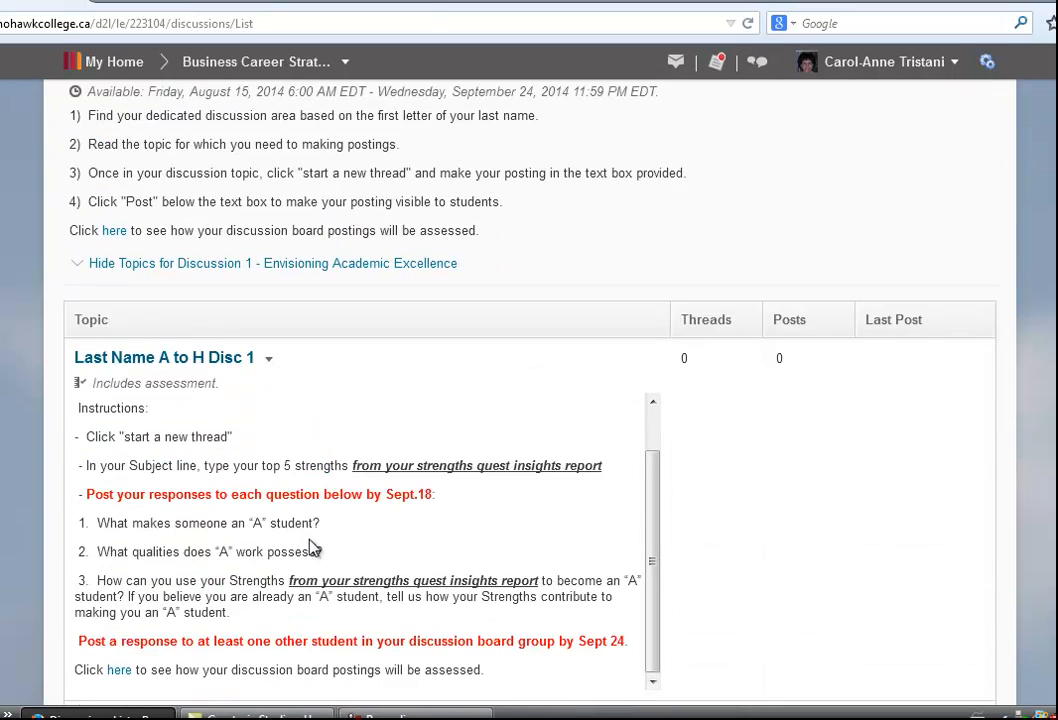
pyautogui.scroll(-7, 309, 544)
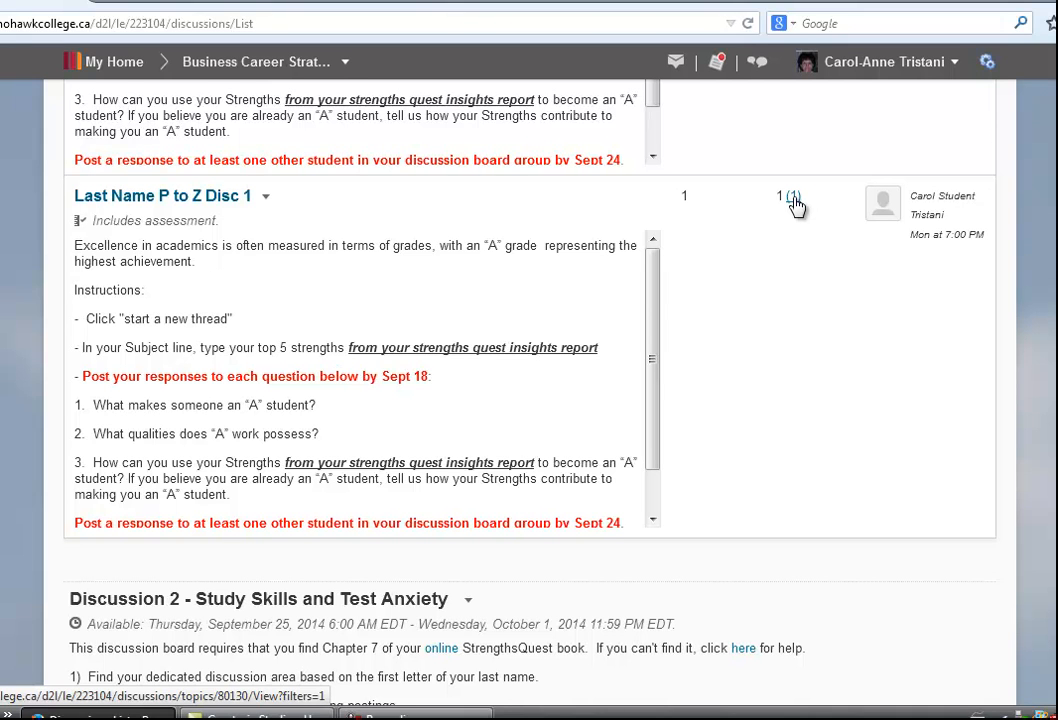
pyautogui.click(267, 200)
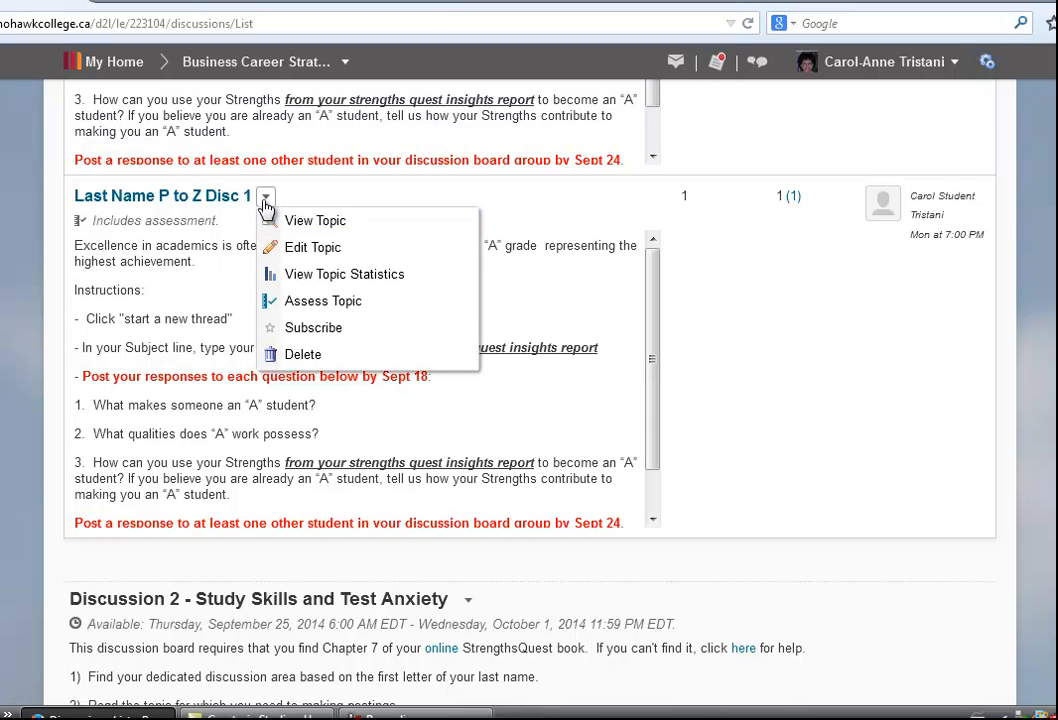
pyautogui.click(336, 302)
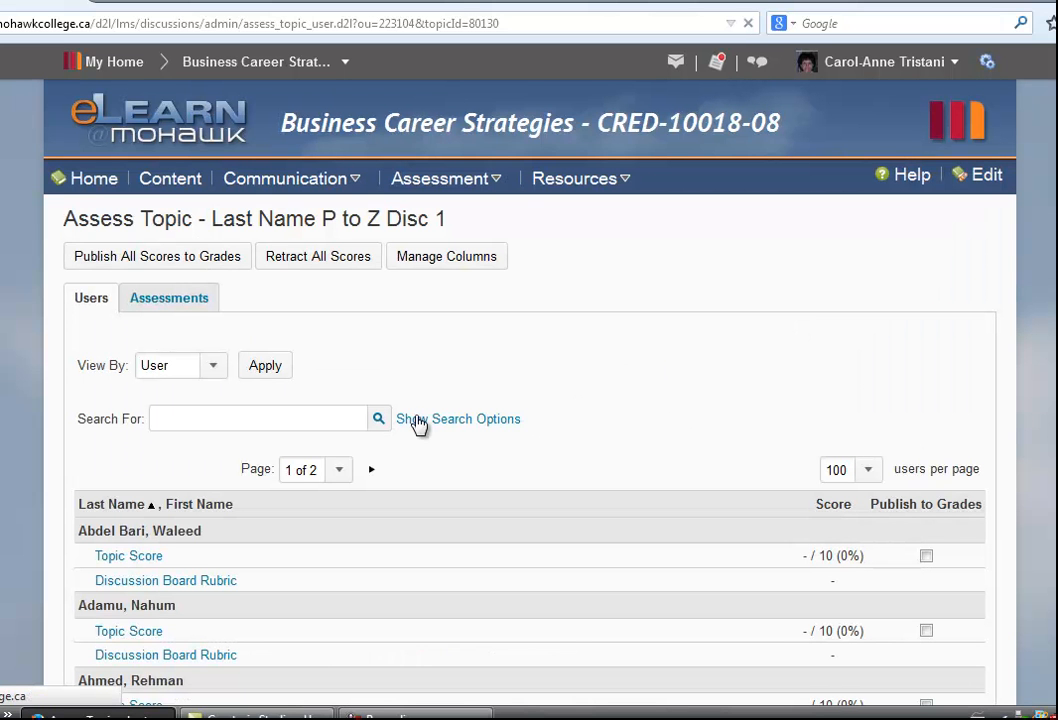
# Open the Discussion Board Rubric for the test student near the end of the student list
pyautogui.scroll(-2, 250, 494)
pyautogui.scroll(-3, 250, 494)
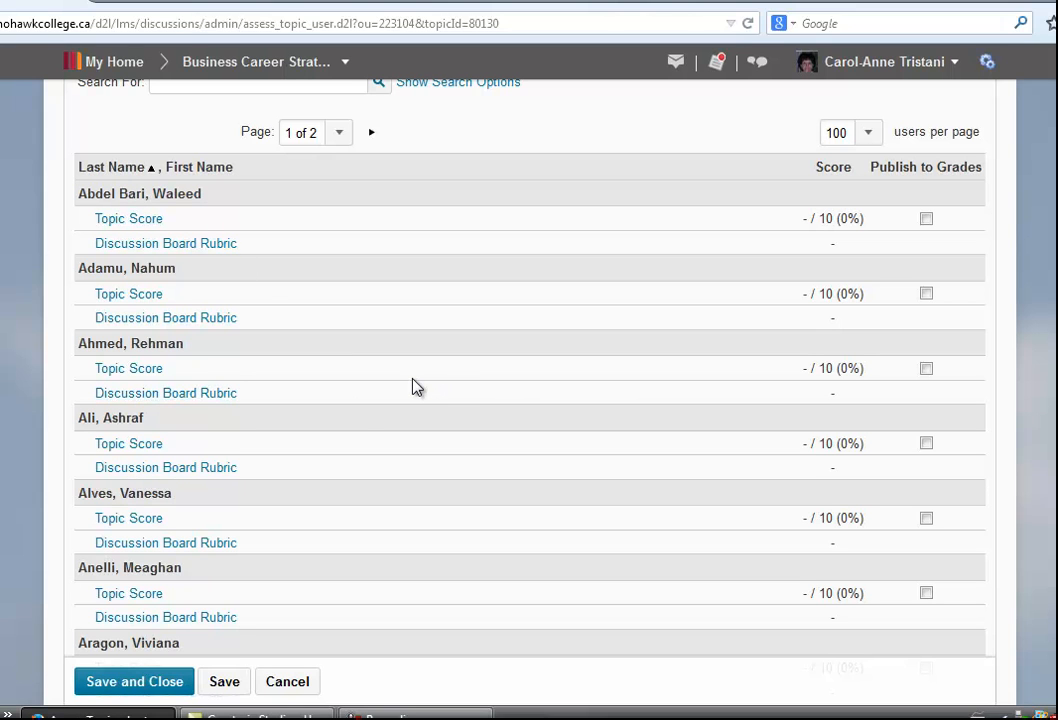
pyautogui.scroll(-20, 530, 370)
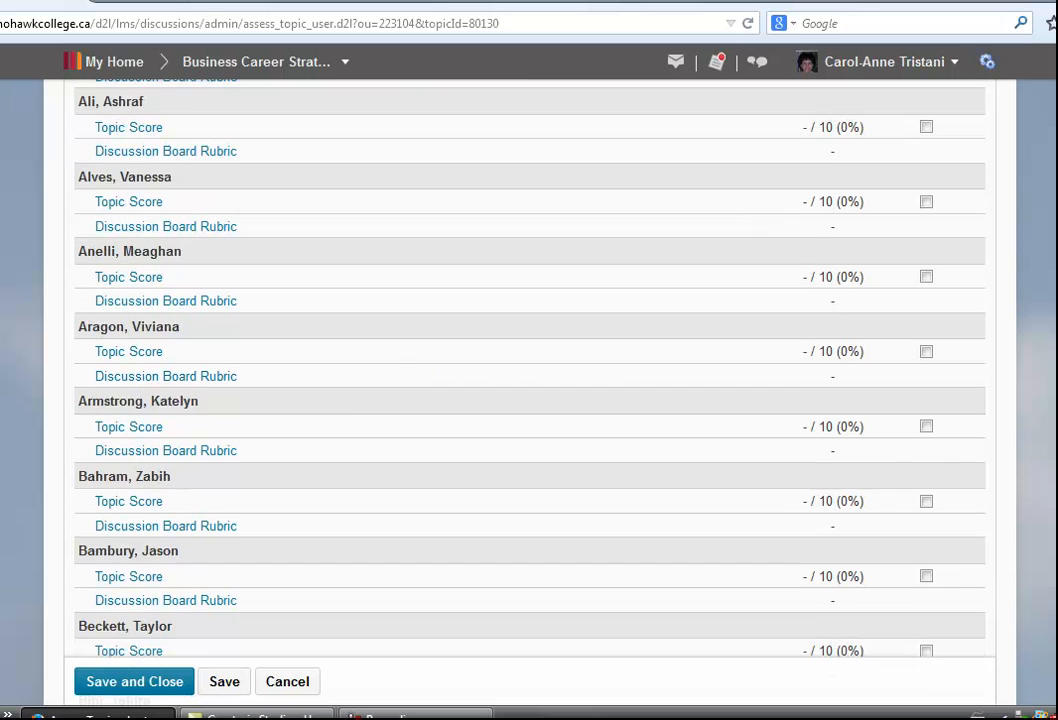
pyautogui.scroll(-20, 530, 370)
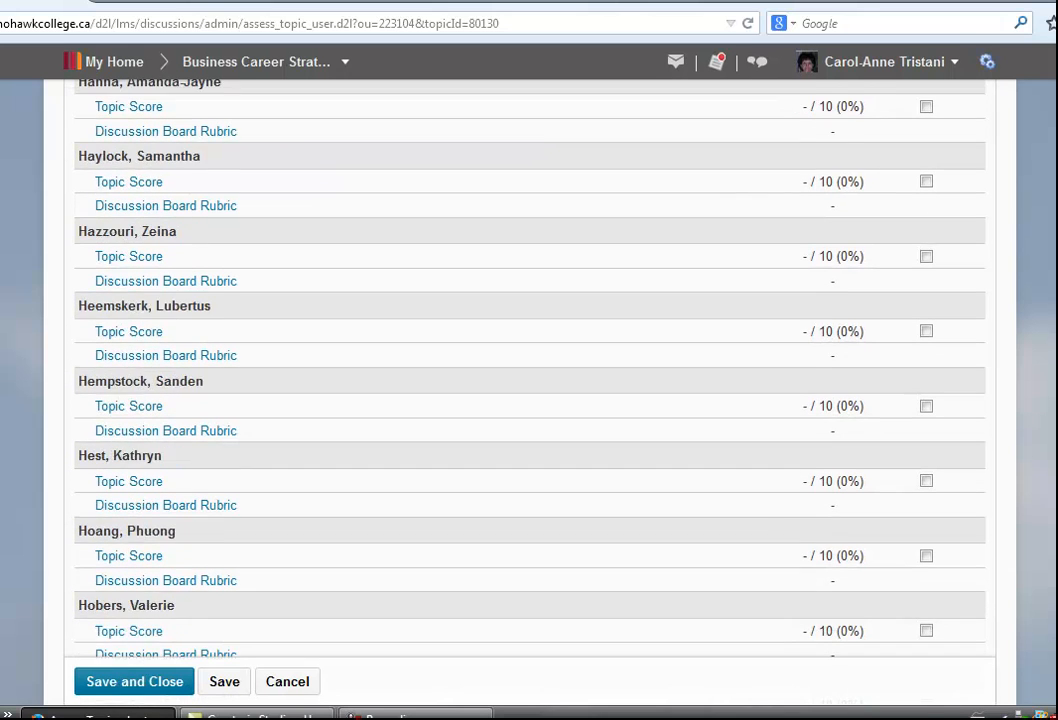
pyautogui.scroll(-3, 490, 460)
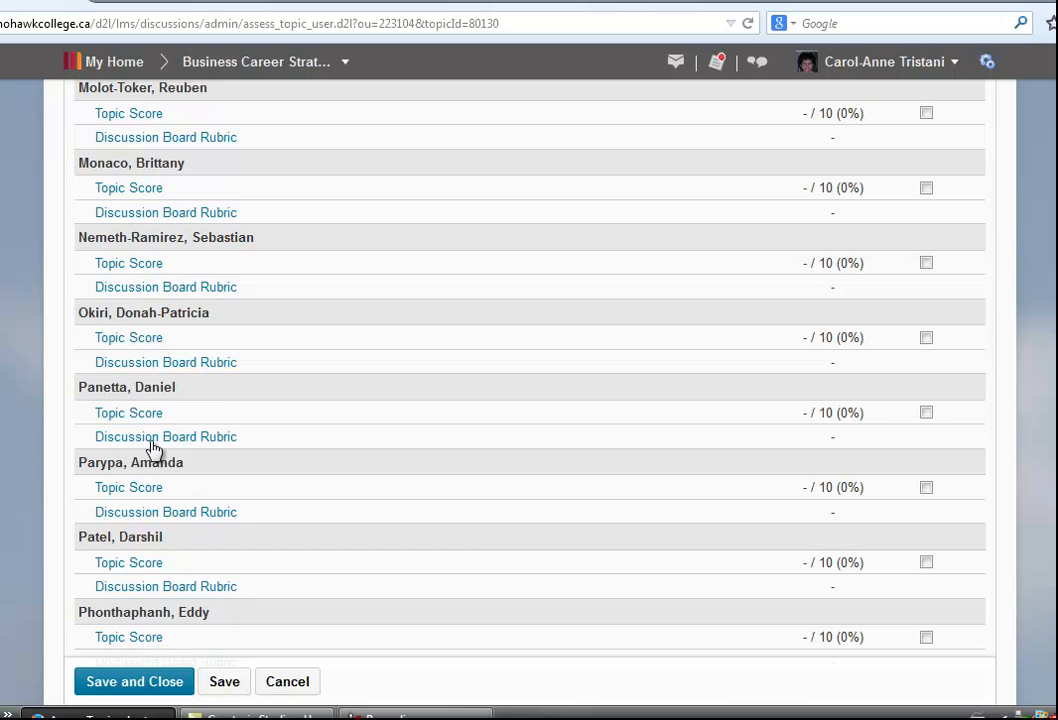
pyautogui.scroll(-3, 160, 478)
pyautogui.scroll(-6, 160, 478)
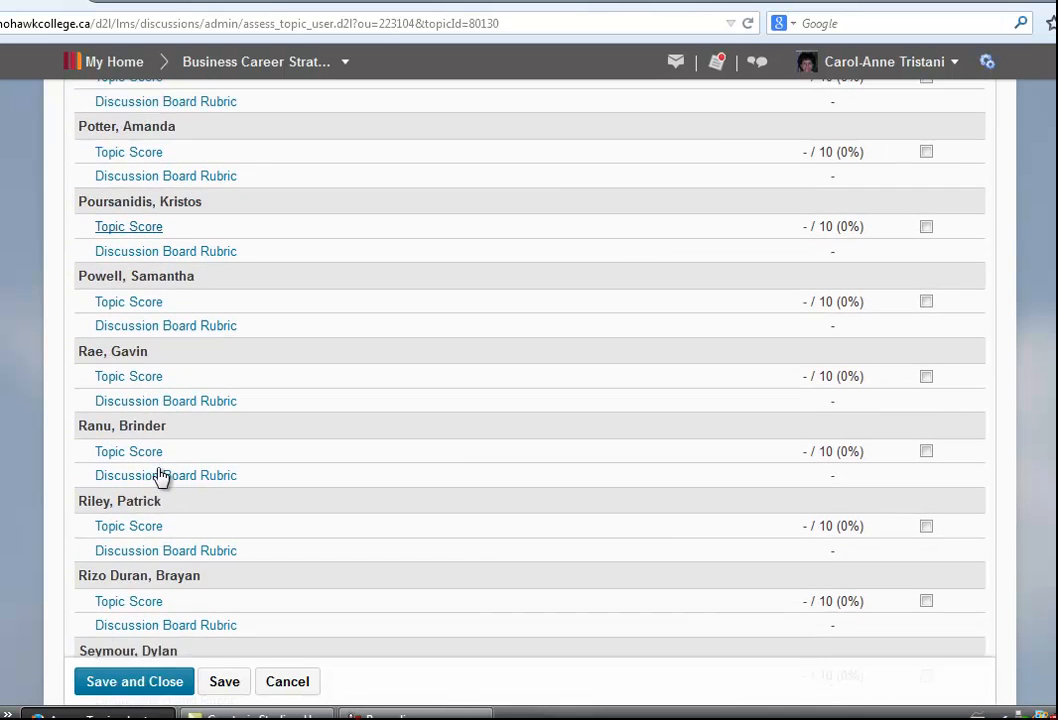
pyautogui.scroll(-3, 160, 478)
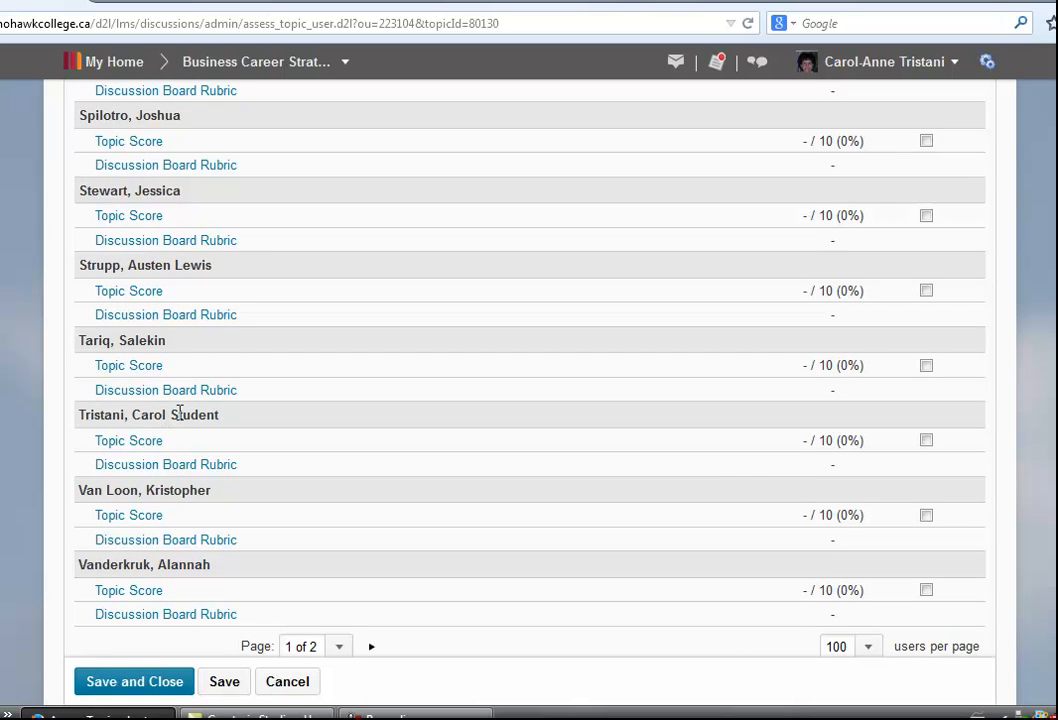
pyautogui.click(219, 468)
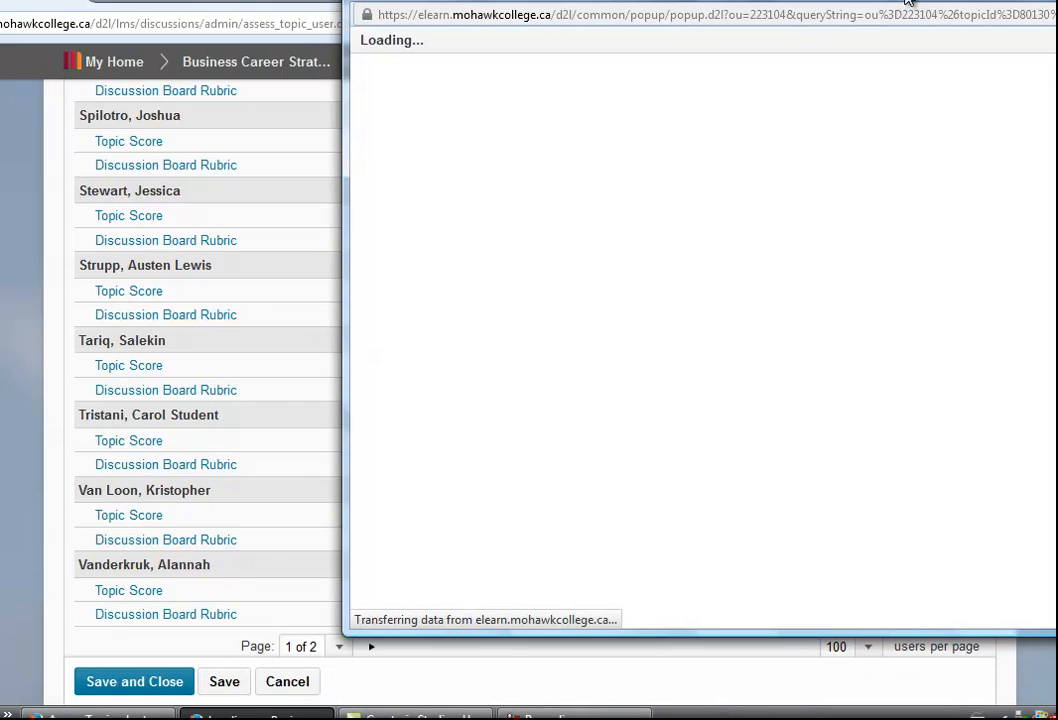
pyautogui.moveTo(901, 0); pyautogui.dragTo(787, 5)
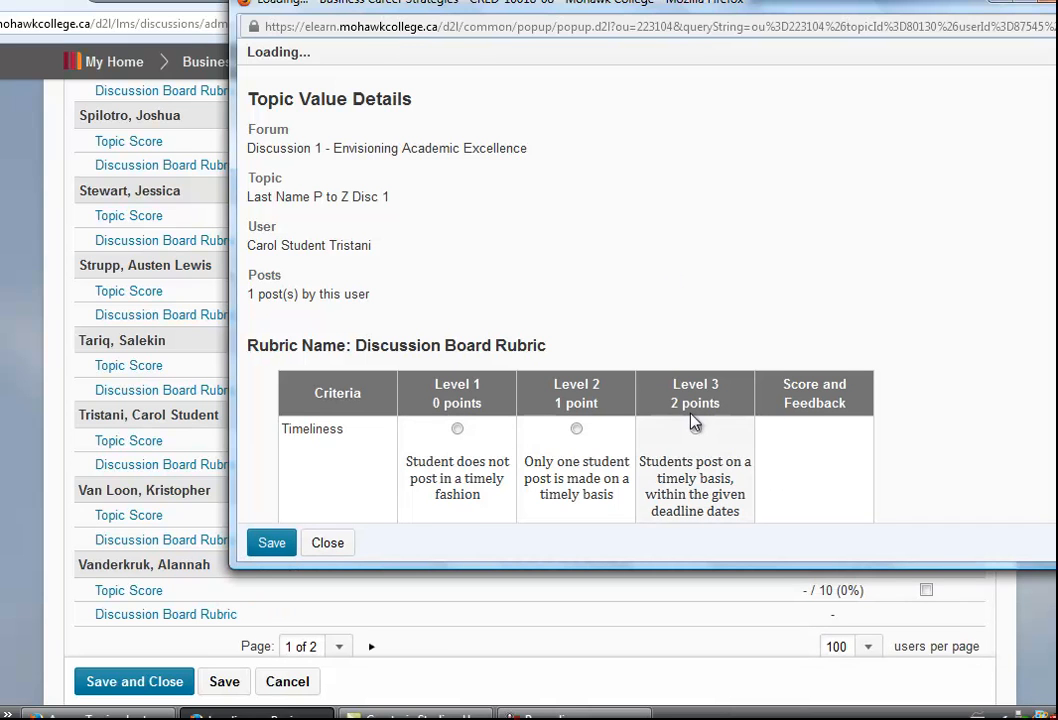
# Rate the Timeliness criterion at Level 3, 2 points
pyautogui.click(696, 430)
pyautogui.click(577, 428)
pyautogui.click(697, 429)
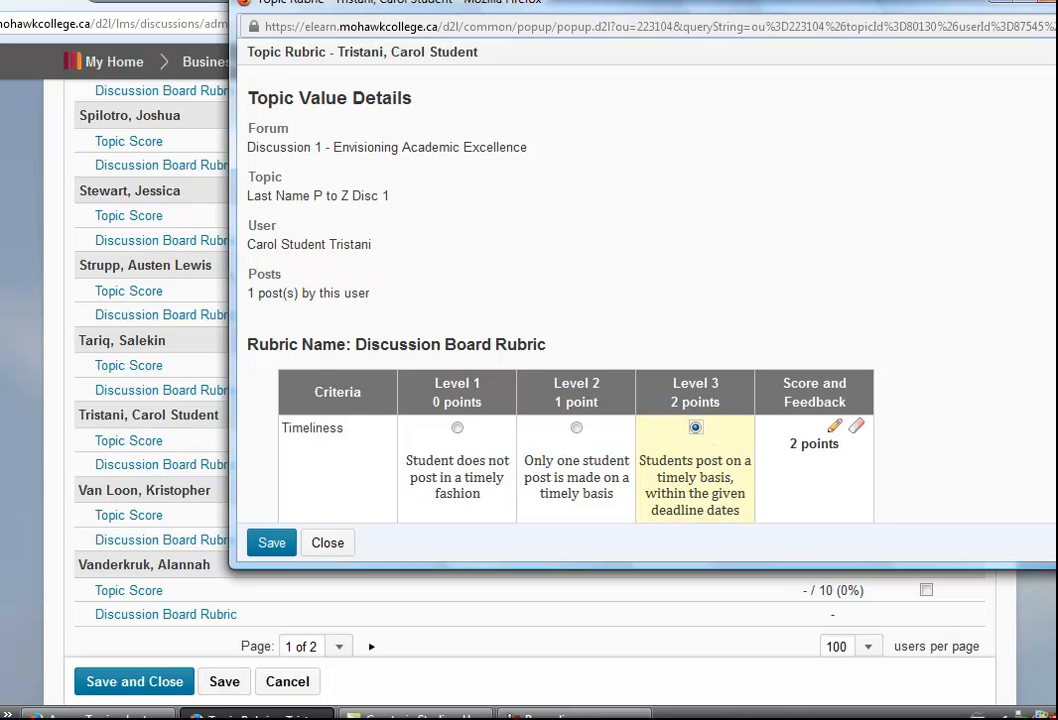
# Examine the student's topic post listed below the rubric in the assessment window
pyautogui.scroll(-1, 646, 295)
pyautogui.moveTo(971, 4); pyautogui.dragTo(890, 18)
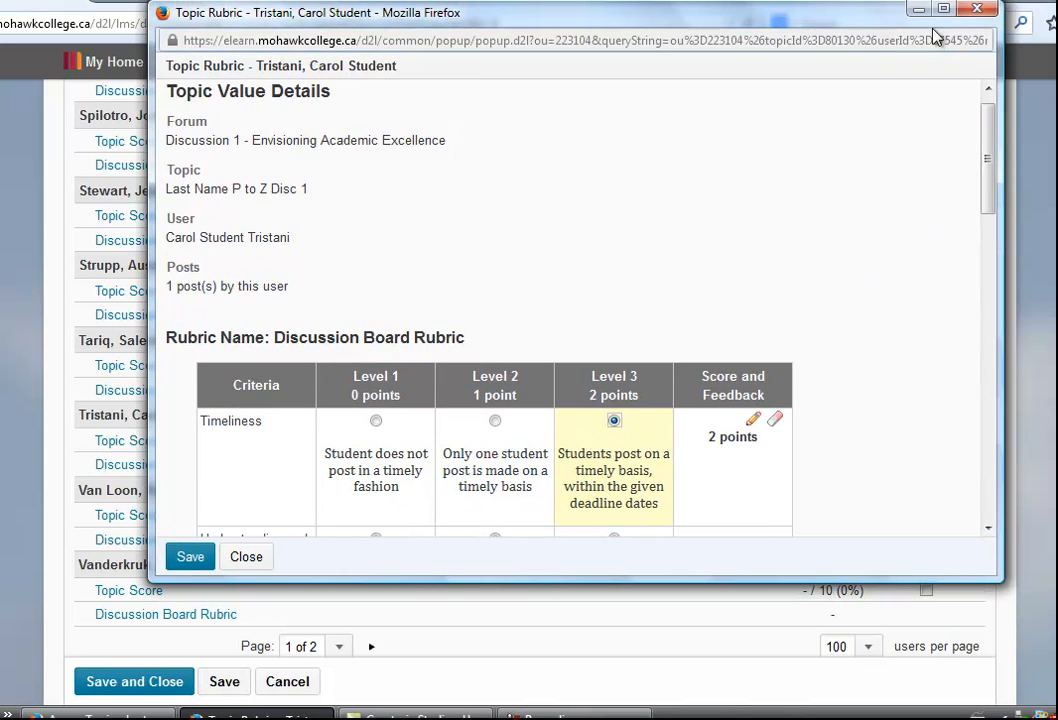
pyautogui.click(945, 20)
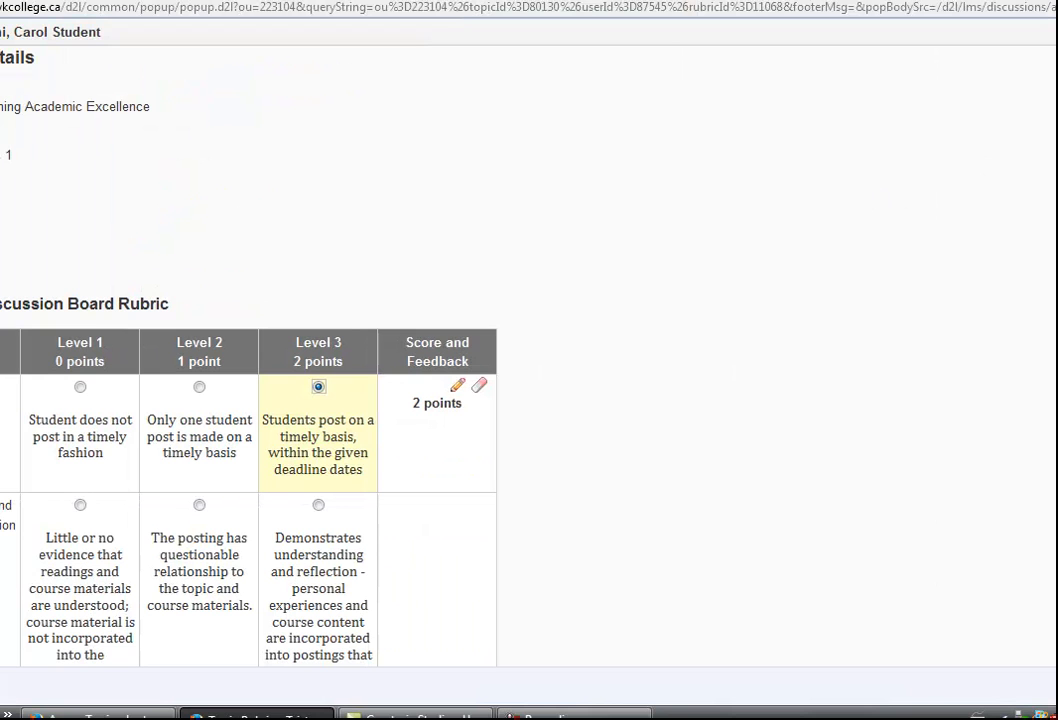
pyautogui.scroll(-2, 250, 400)
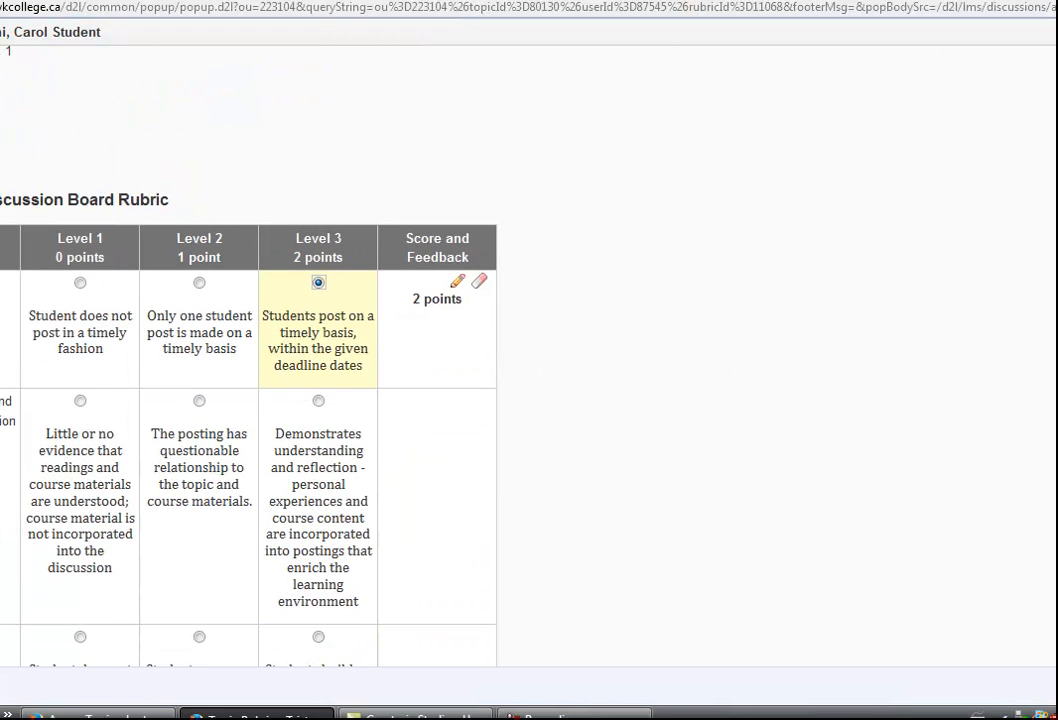
pyautogui.click(1056, 2)
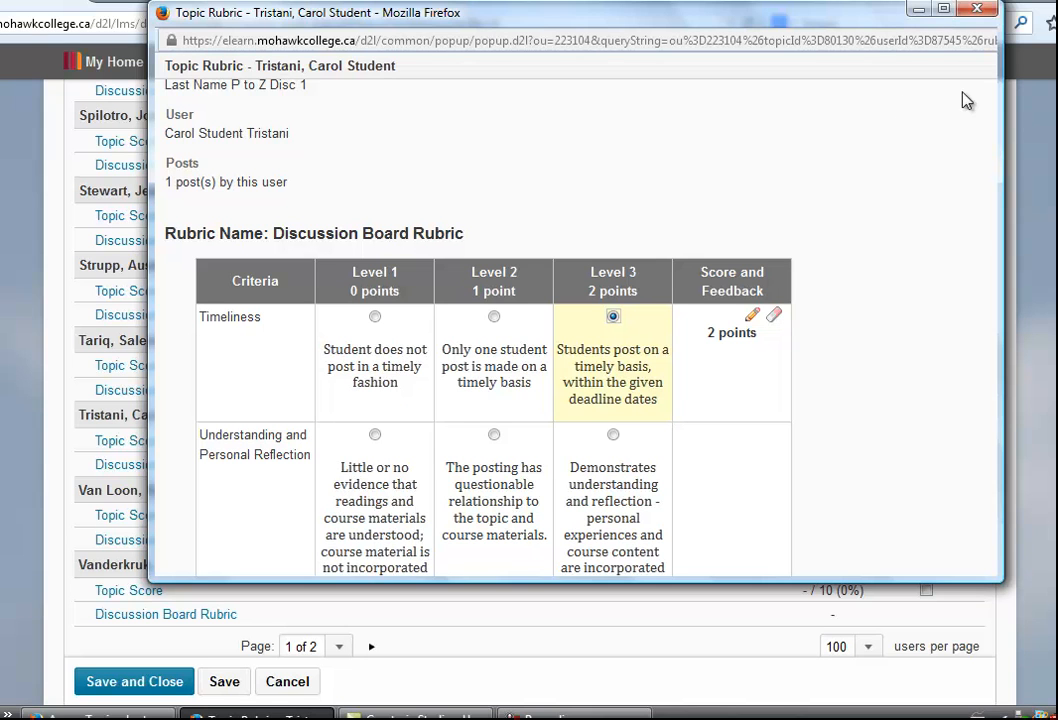
pyautogui.moveTo(985, 160); pyautogui.dragTo(980, 468)
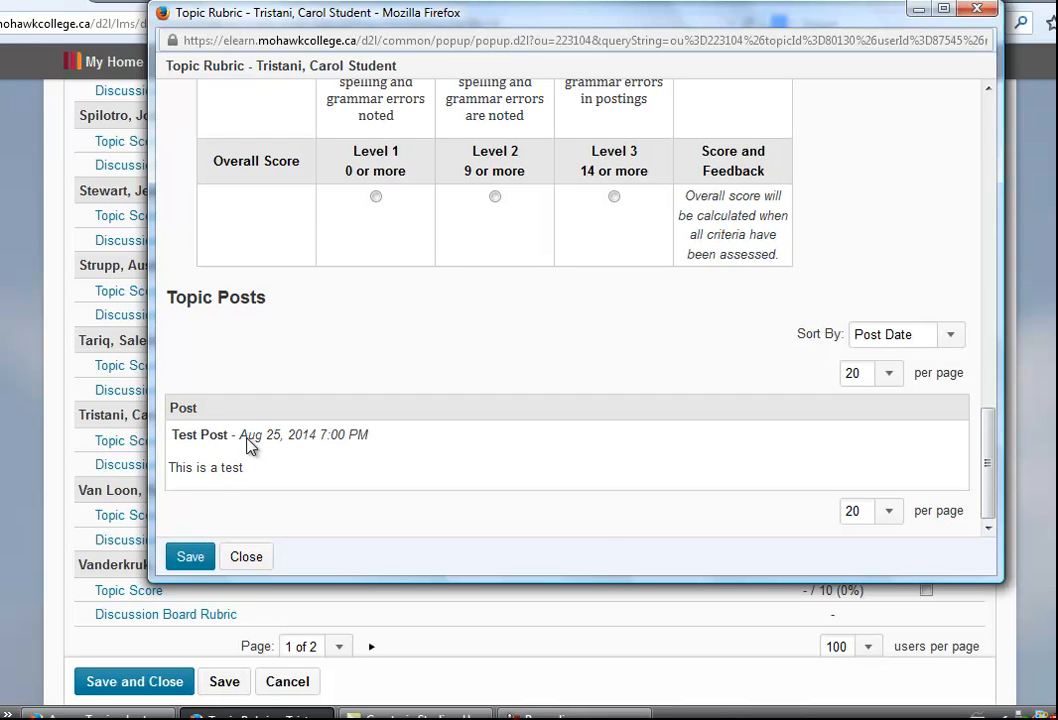
pyautogui.moveTo(238, 440); pyautogui.dragTo(291, 443)
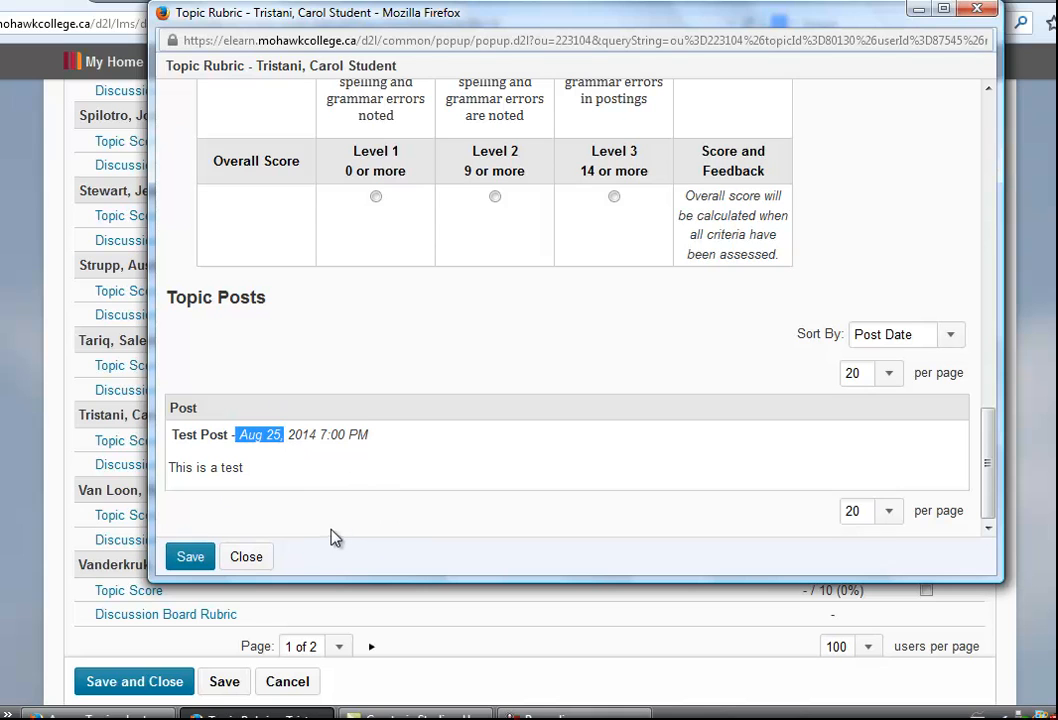
pyautogui.click(250, 439)
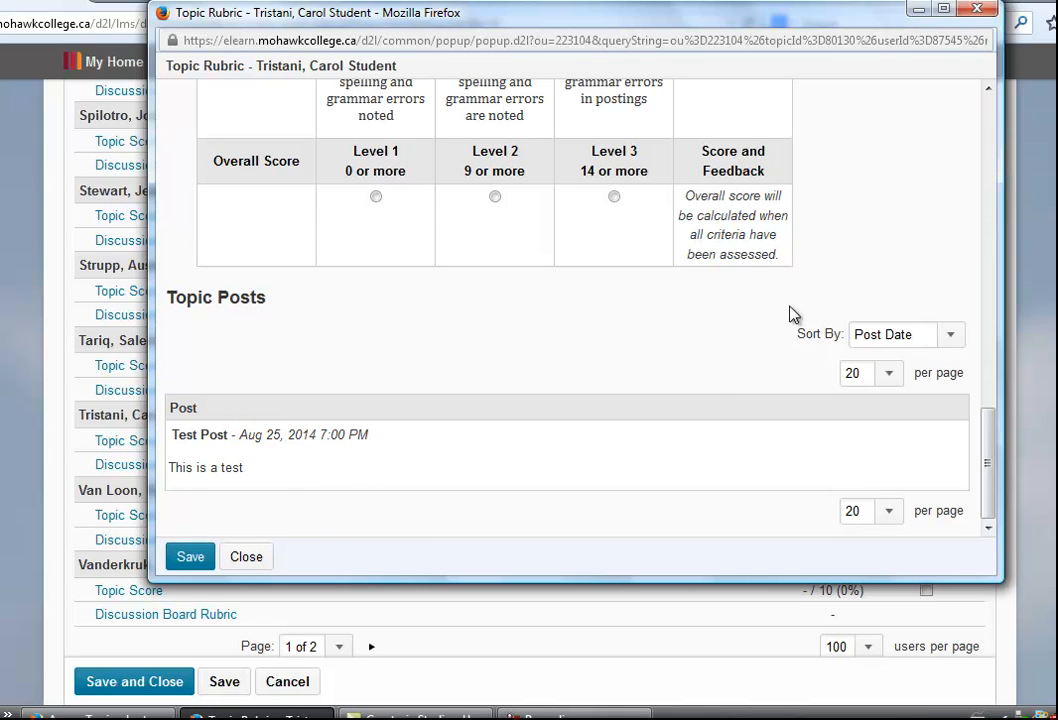
pyautogui.moveTo(843, 28); pyautogui.dragTo(850, 132)
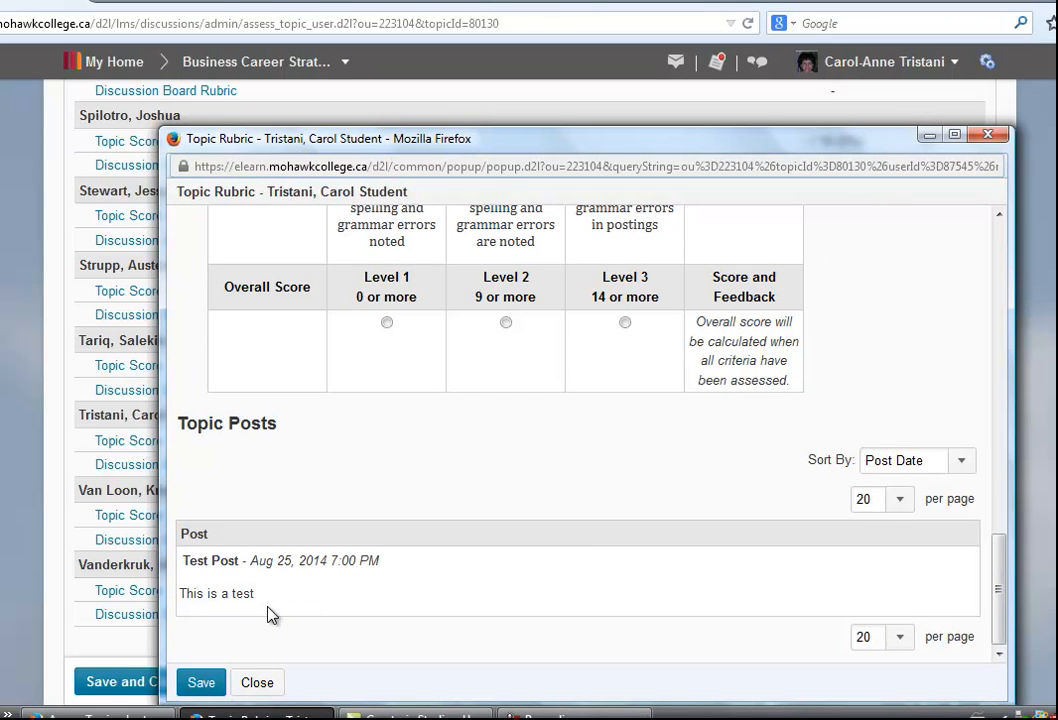
pyautogui.moveTo(1000, 586); pyautogui.dragTo(1020, 276)
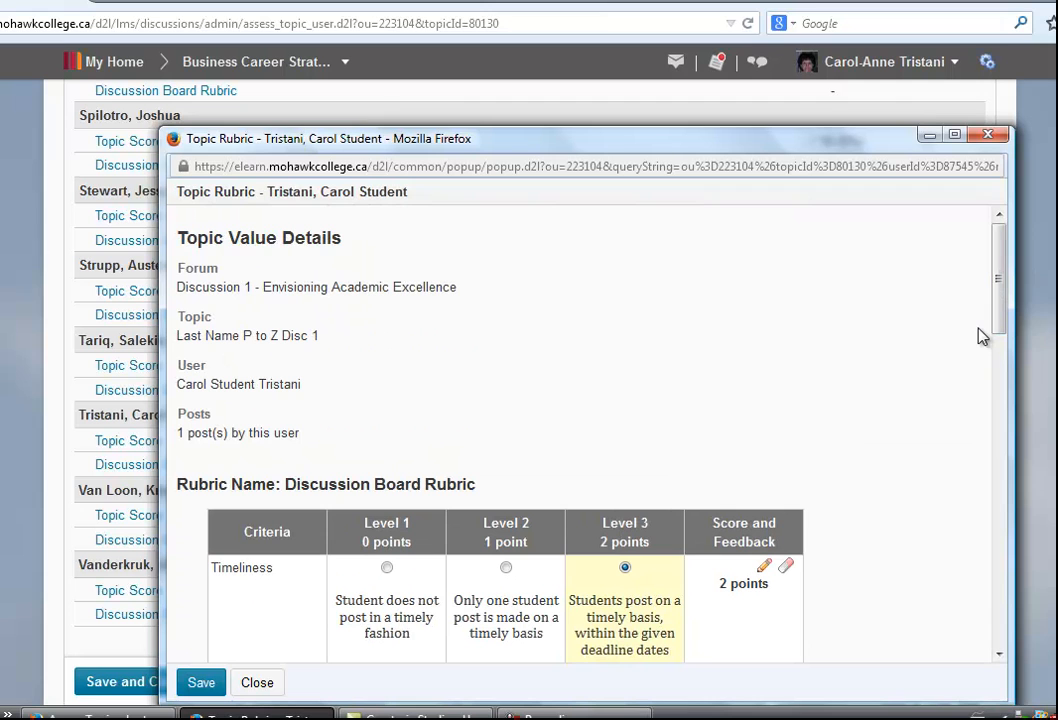
# Rate Understanding and Personal Reflection at Level 3 and Builds on the Contributions of Others at Level 2
pyautogui.click(570, 715)
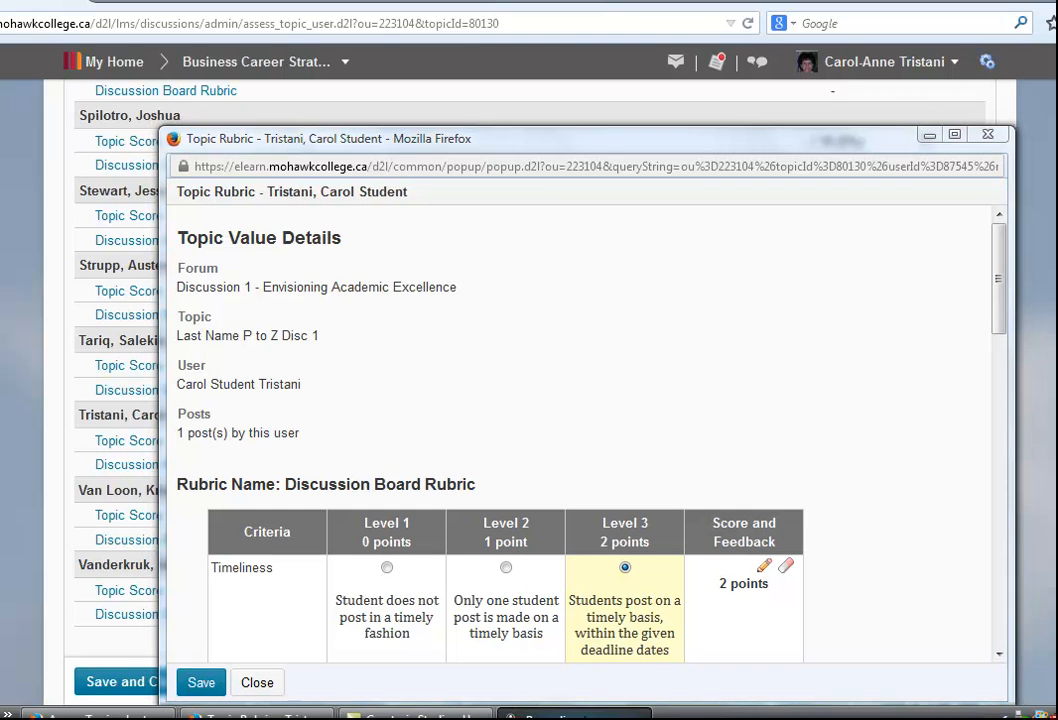
pyautogui.click(976, 630)
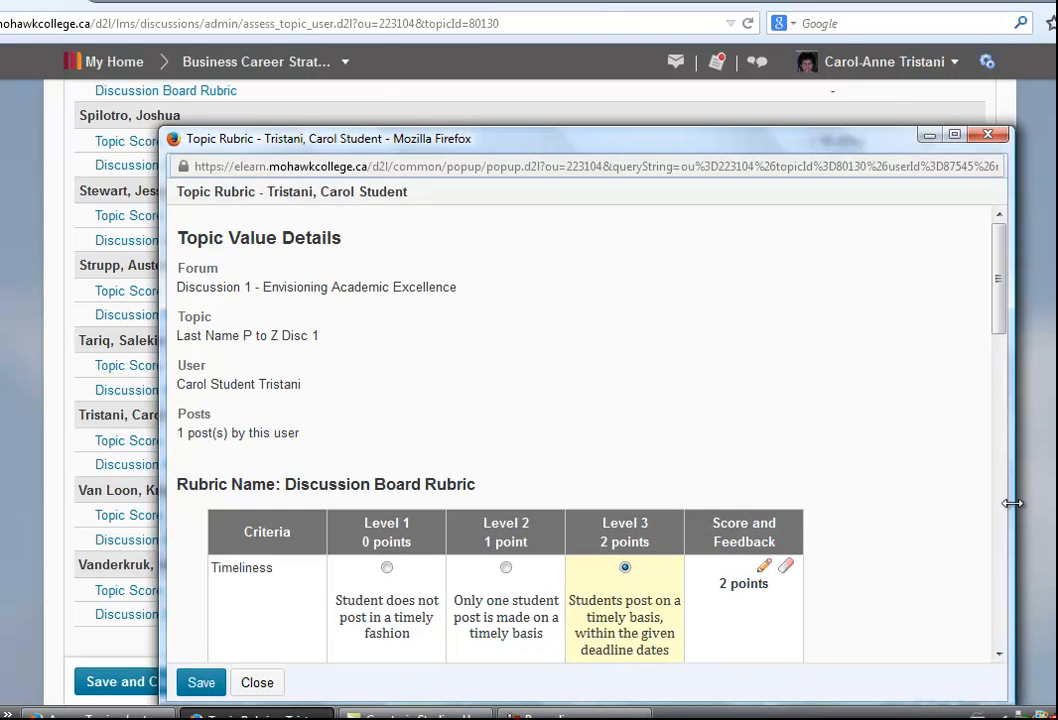
pyautogui.scroll(-2, 999, 350)
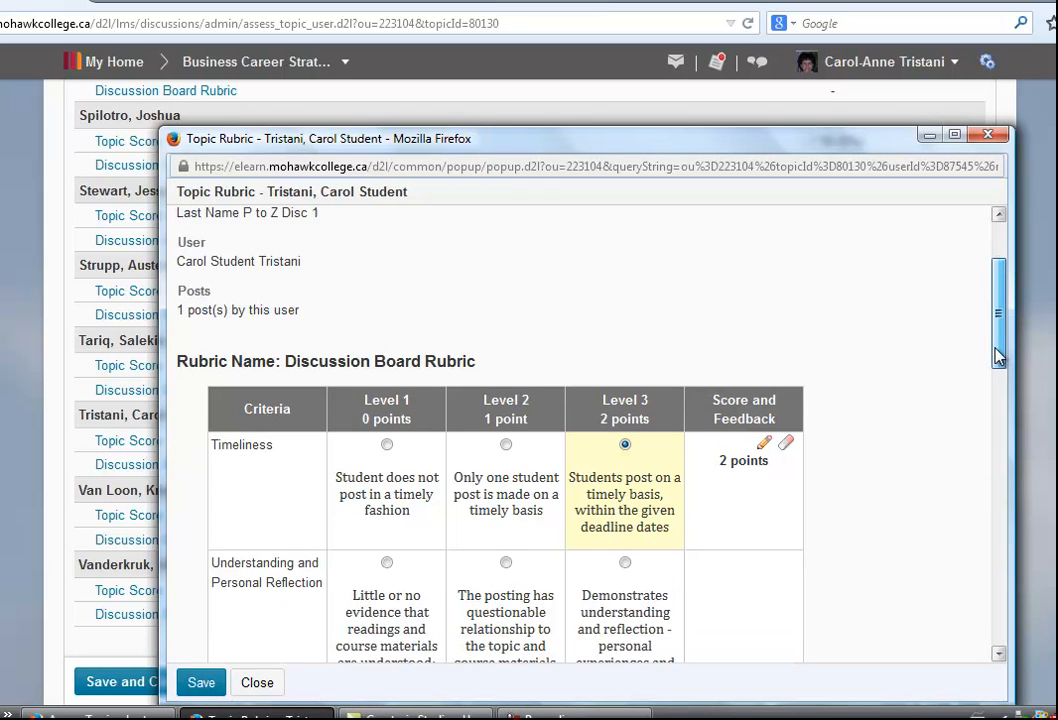
pyautogui.scroll(-1, 828, 302)
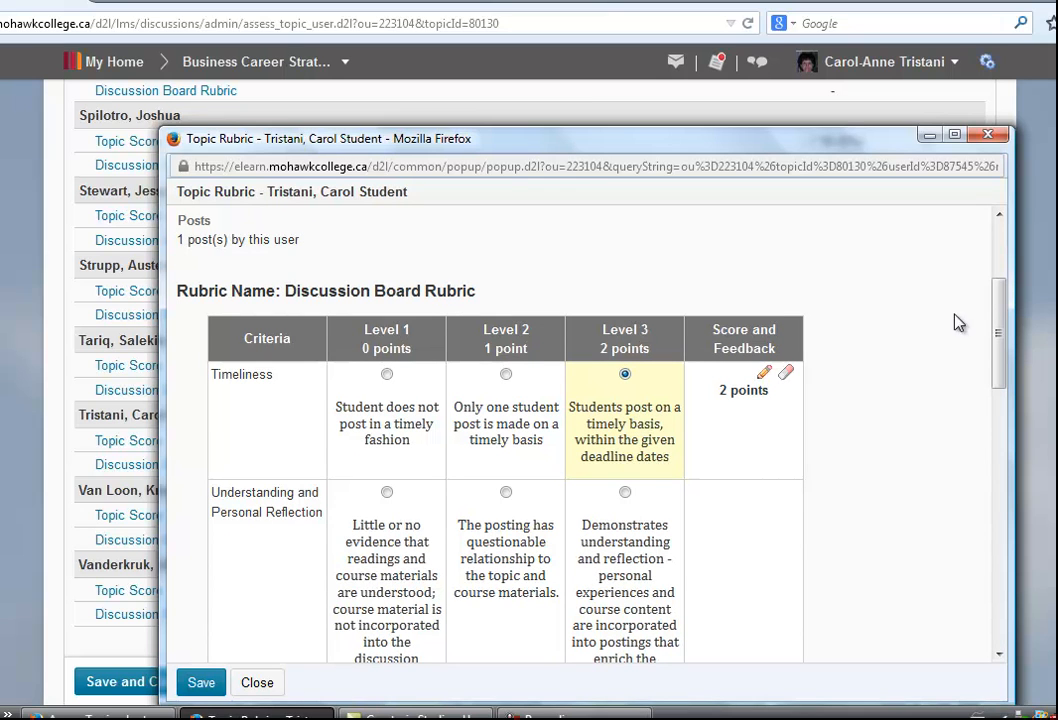
pyautogui.scroll(-2, 998, 318)
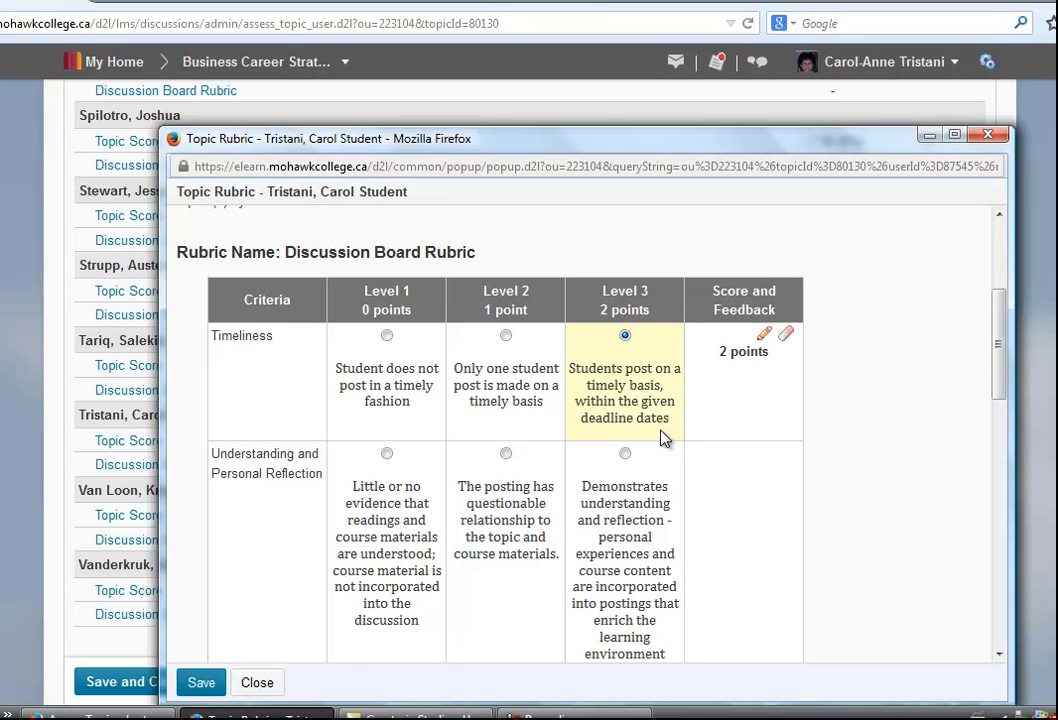
pyautogui.scroll(-2, 664, 438)
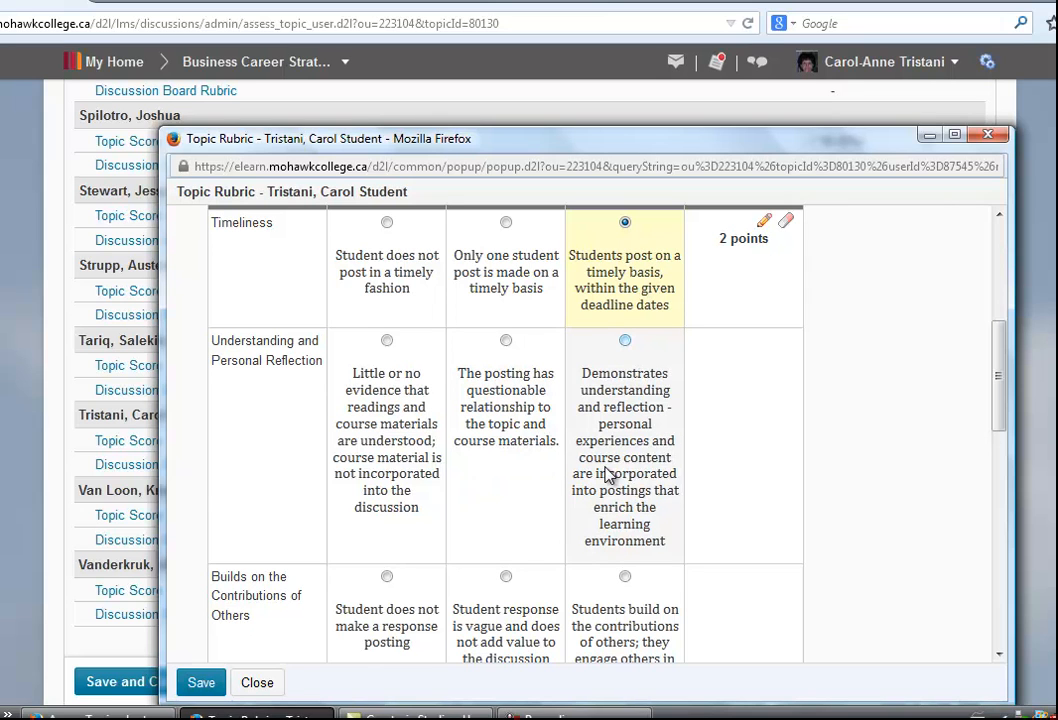
pyautogui.click(625, 340)
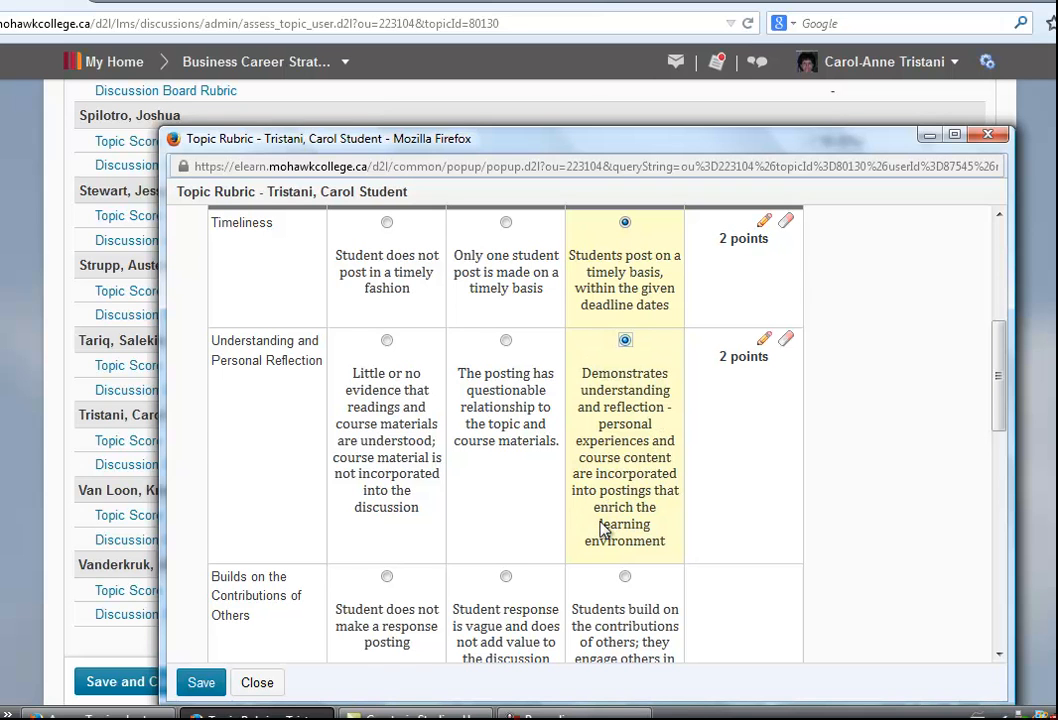
pyautogui.scroll(-2, 590, 528)
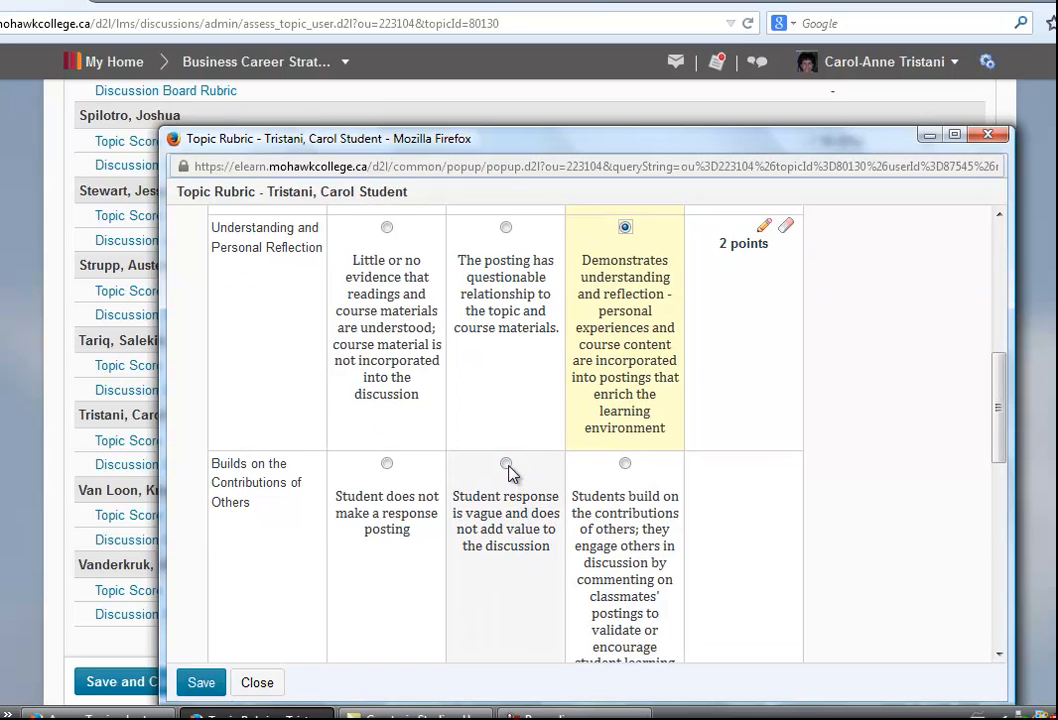
pyautogui.click(506, 464)
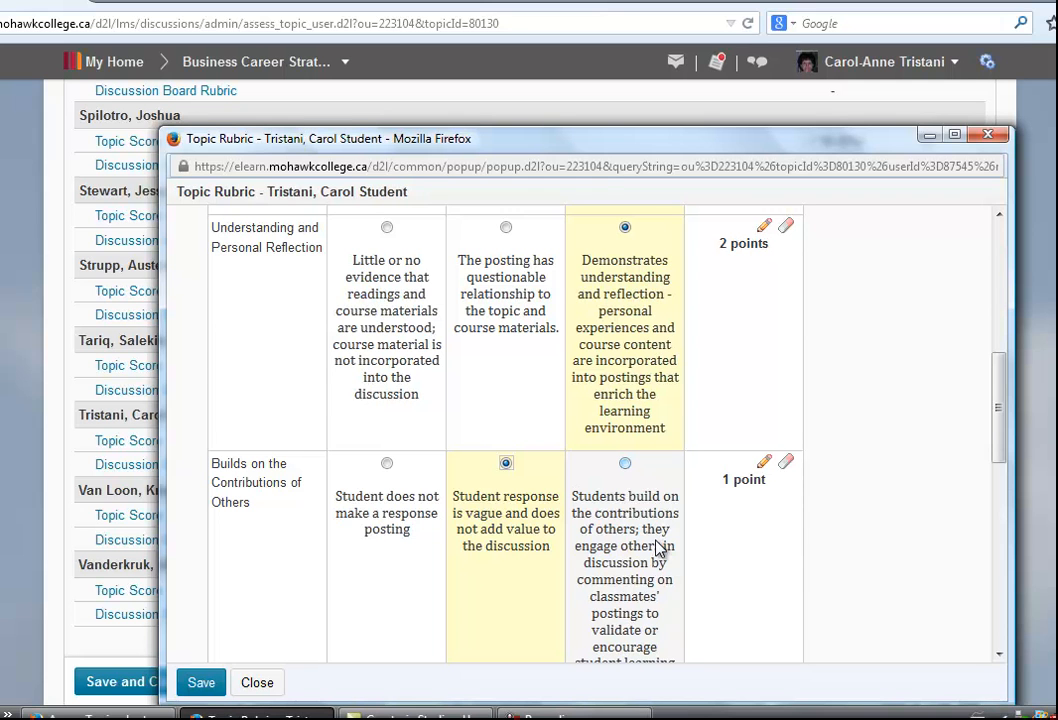
# Rate Online Netiquette at Level 2 and Grammar and Spelling at Level 3, then save the rubric assessment
pyautogui.scroll(-5, 505, 490)
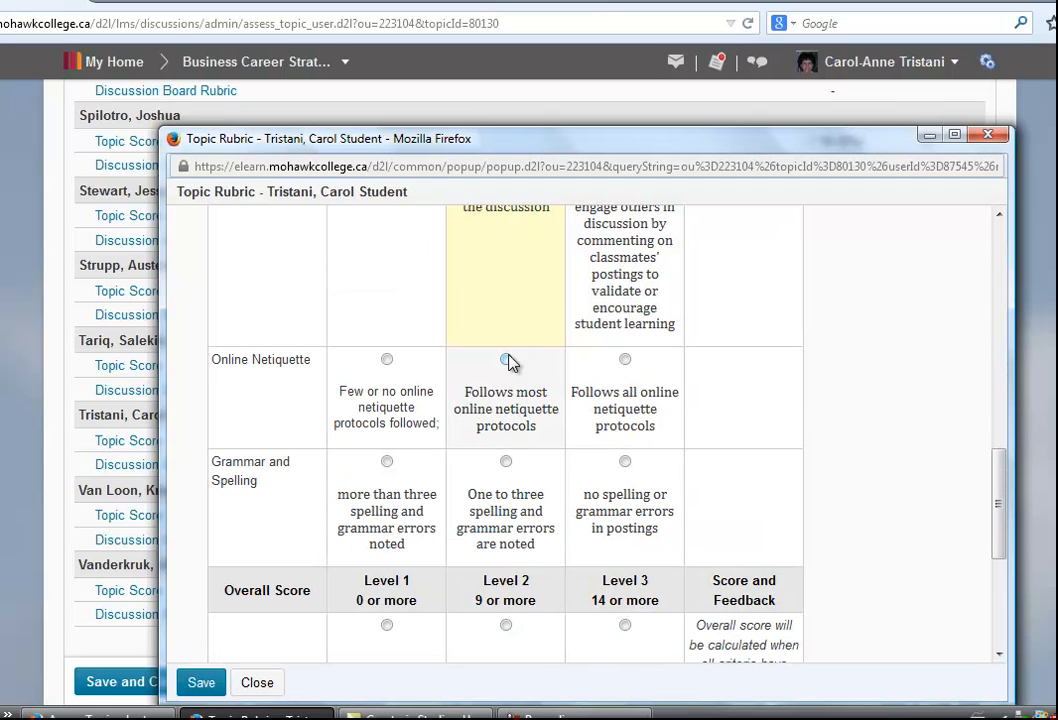
pyautogui.click(506, 362)
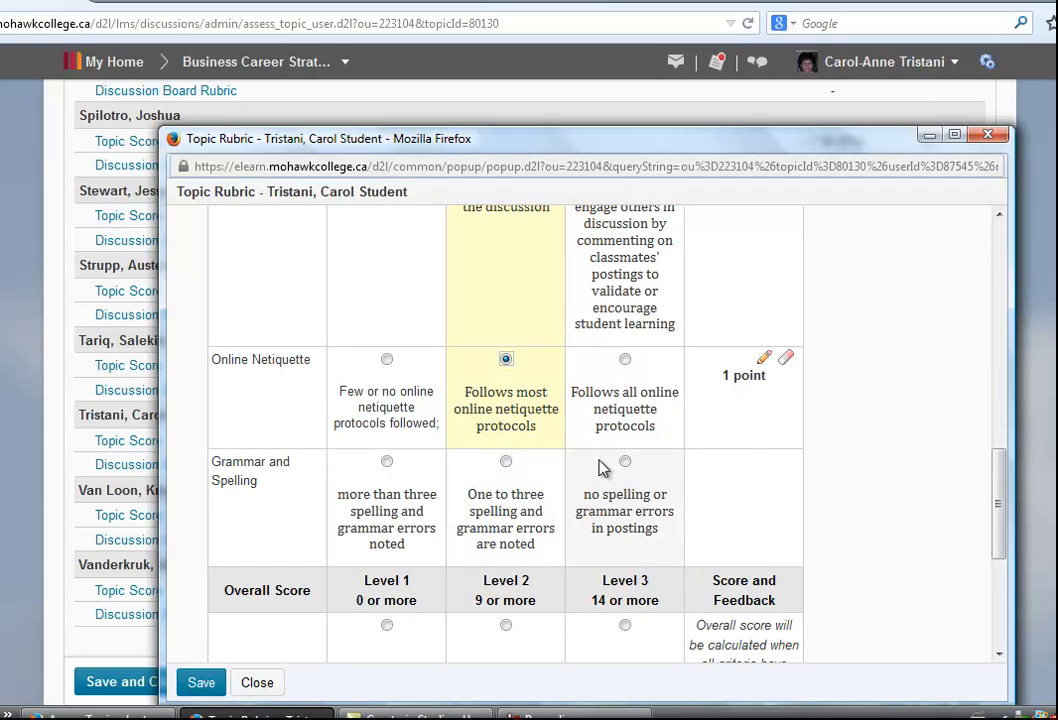
pyautogui.click(625, 462)
pyautogui.scroll(-4, 750, 520)
pyautogui.scroll(-1, 735, 428)
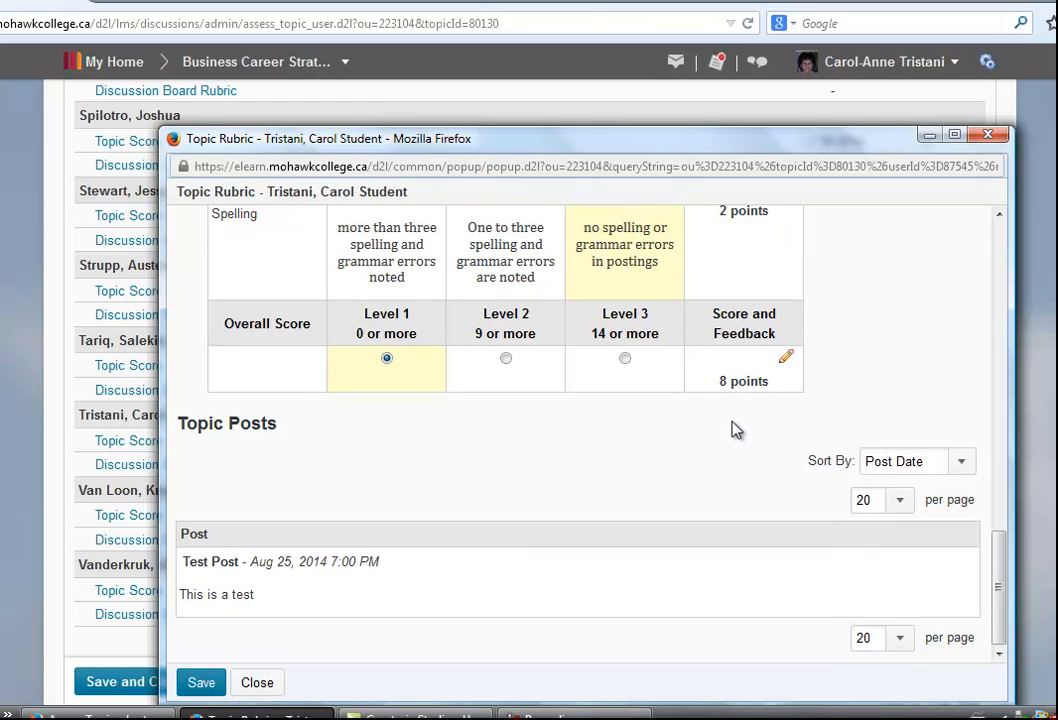
pyautogui.click(201, 684)
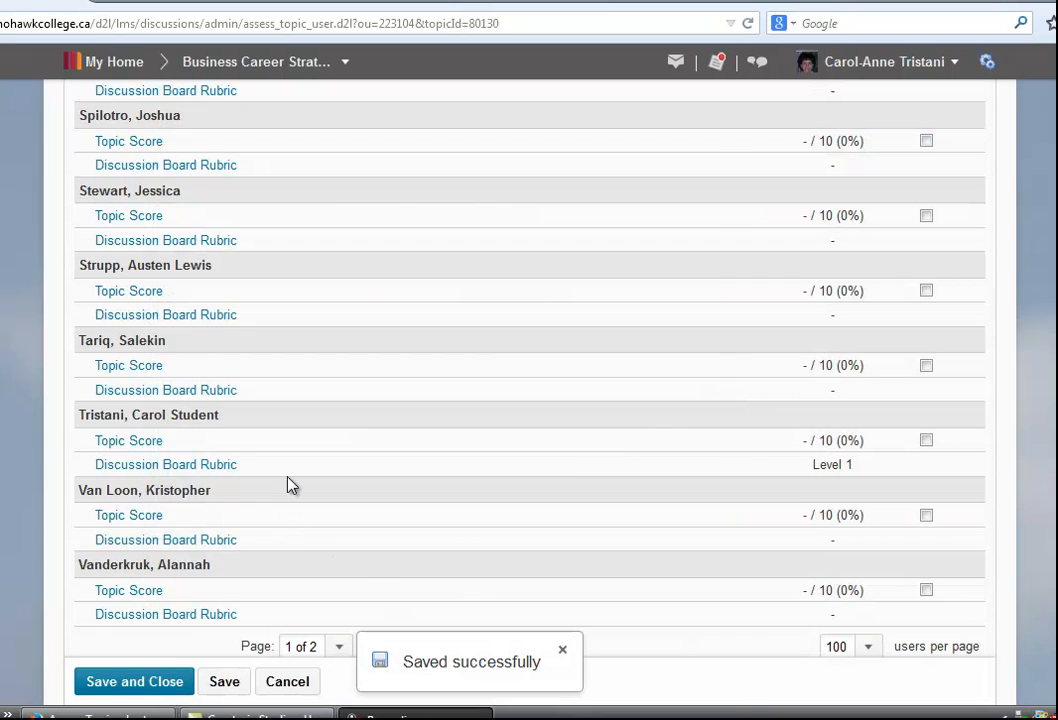
# Enter a published topic score of 8 out of 10 for the test student and save, overwriting the grades feedback
pyautogui.click(152, 441)
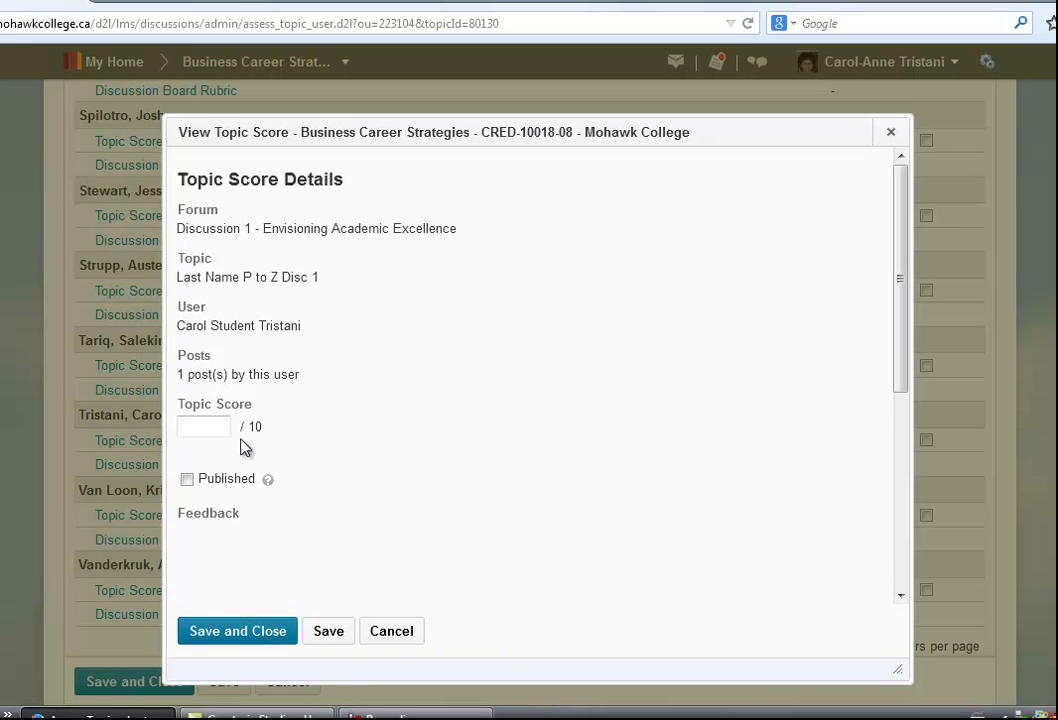
pyautogui.click(204, 424)
pyautogui.write('8')
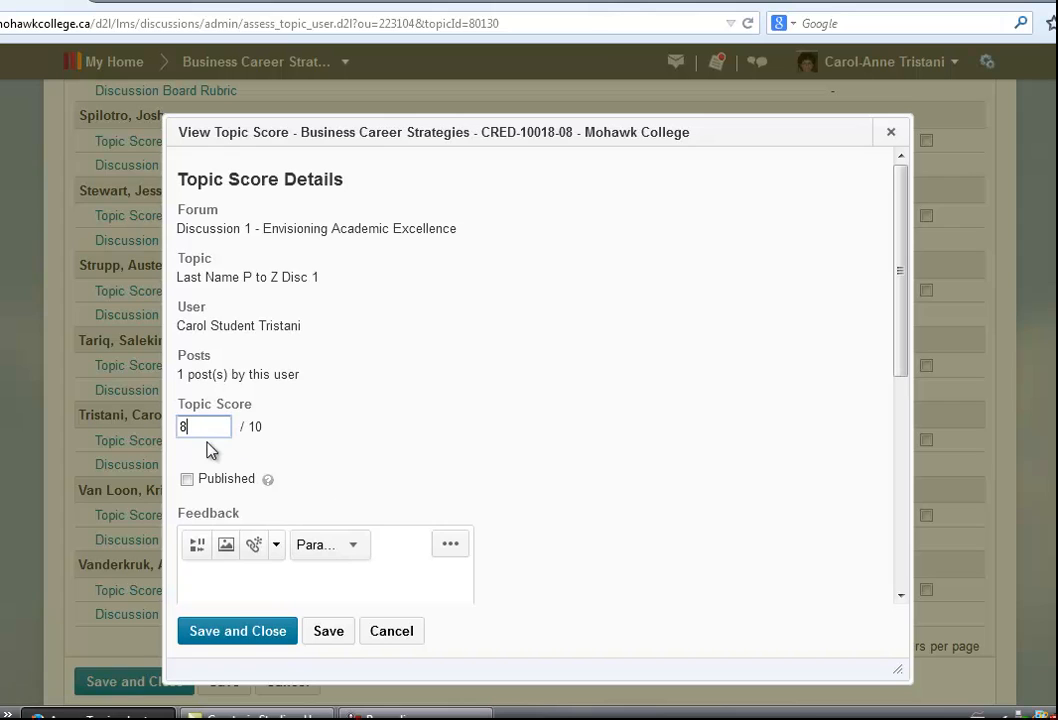
pyautogui.click(187, 479)
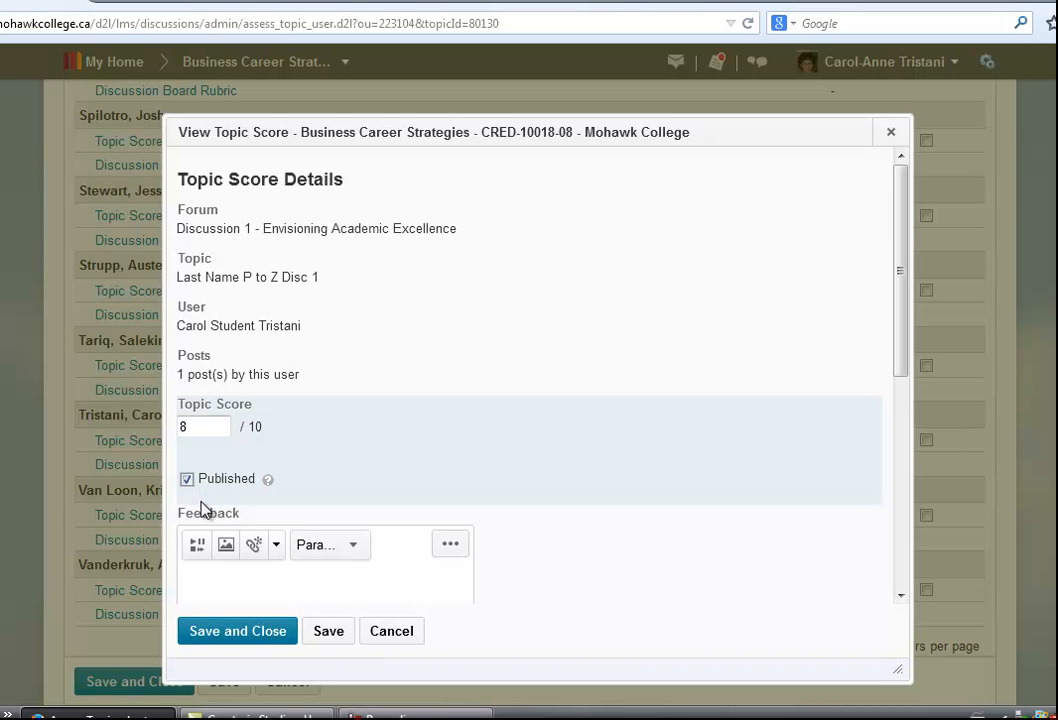
pyautogui.scroll(-2, 205, 500)
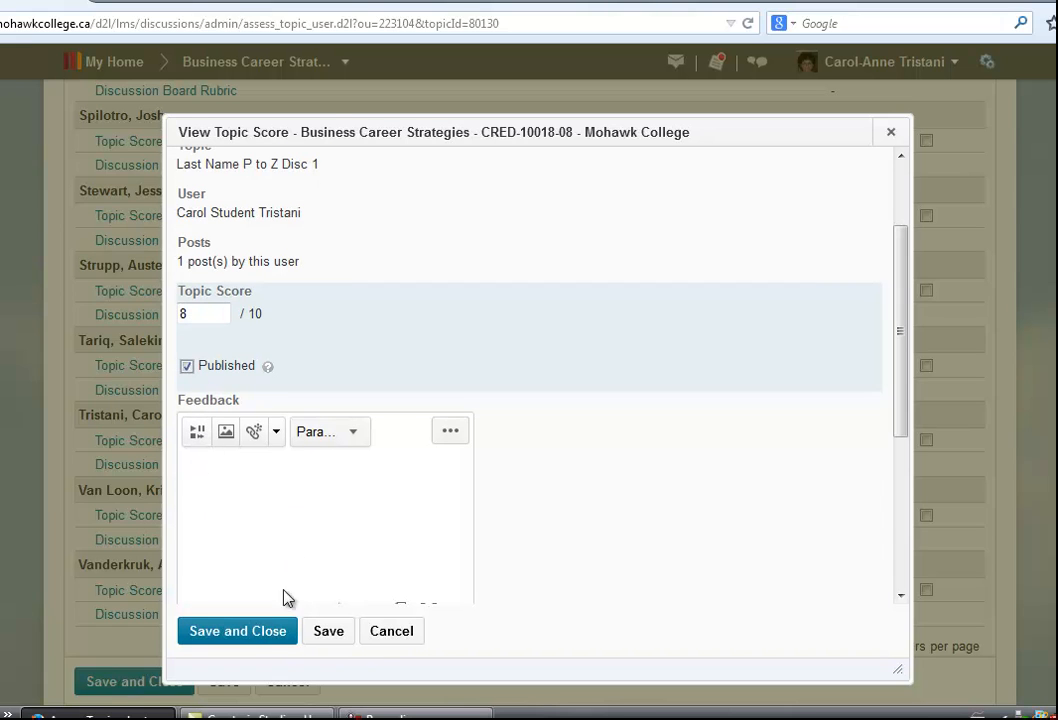
pyautogui.click(276, 631)
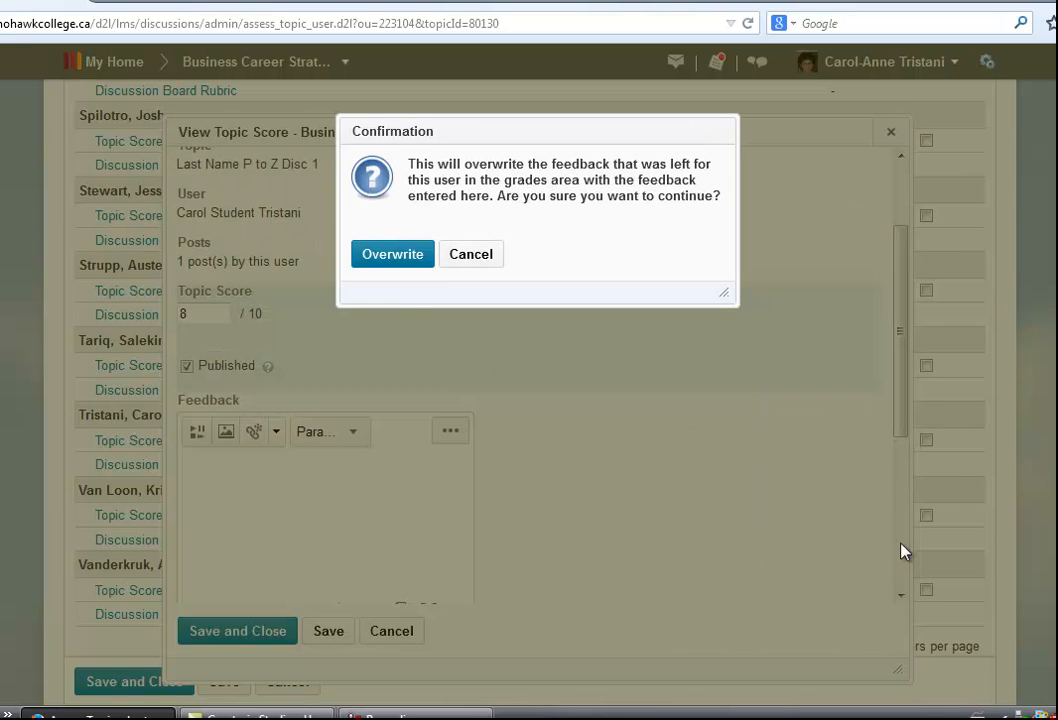
pyautogui.click(398, 262)
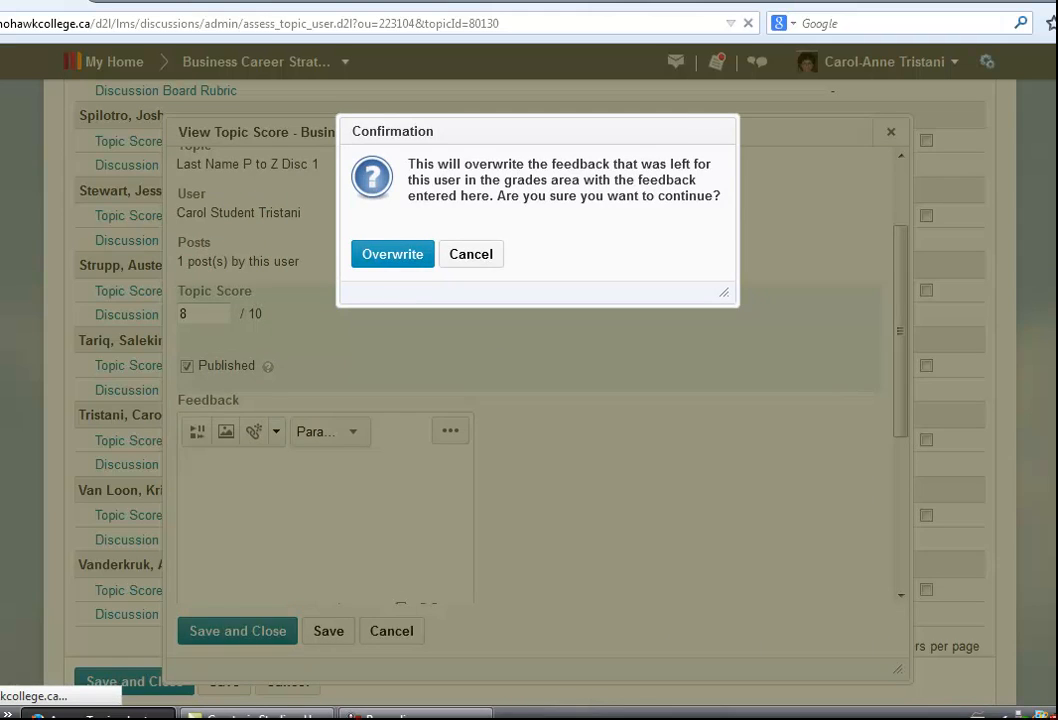
# Open the course's Grades page from the Assessment menu
pyautogui.scroll(20, 530, 360)
pyautogui.scroll(20, 530, 360)
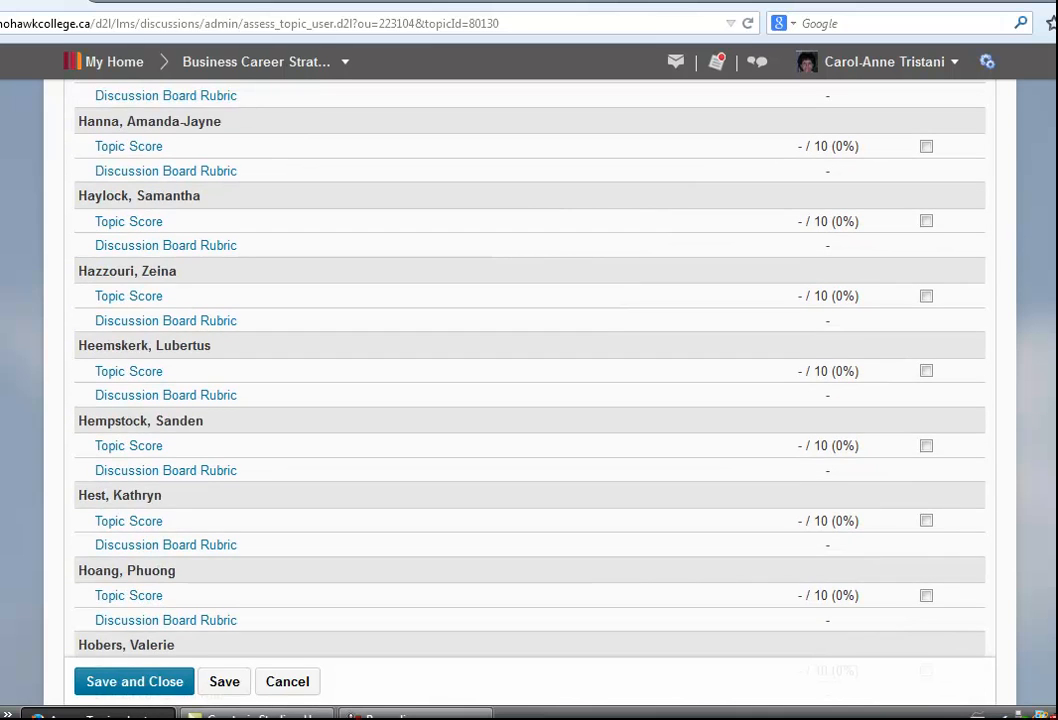
pyautogui.scroll(20, 530, 360)
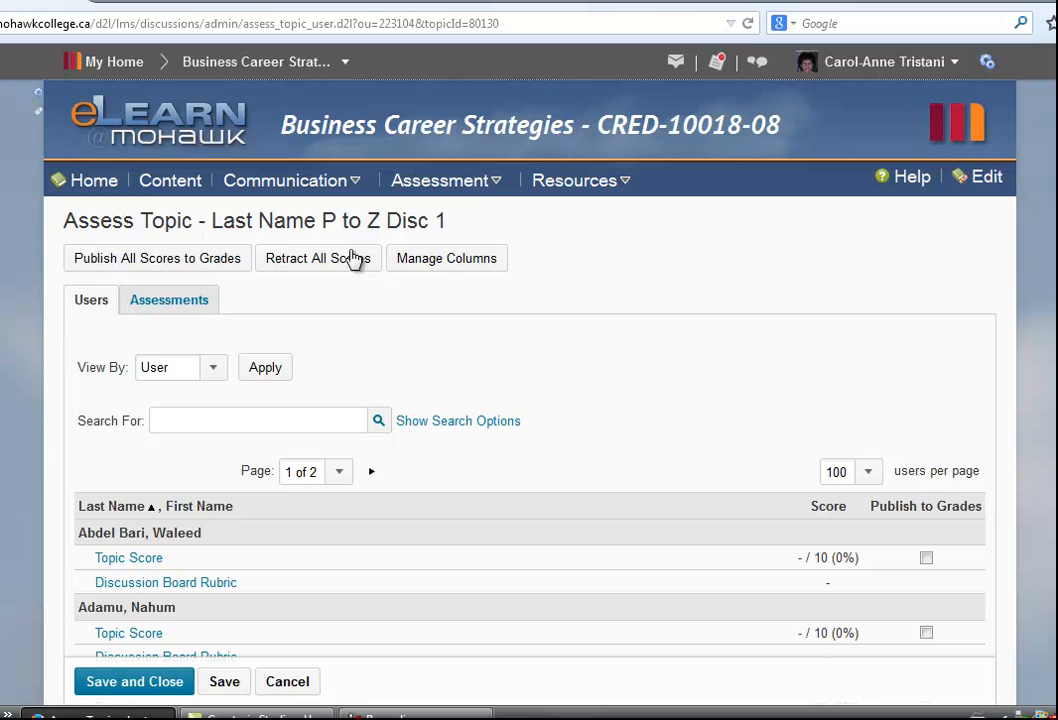
pyautogui.click(499, 190)
pyautogui.click(425, 237)
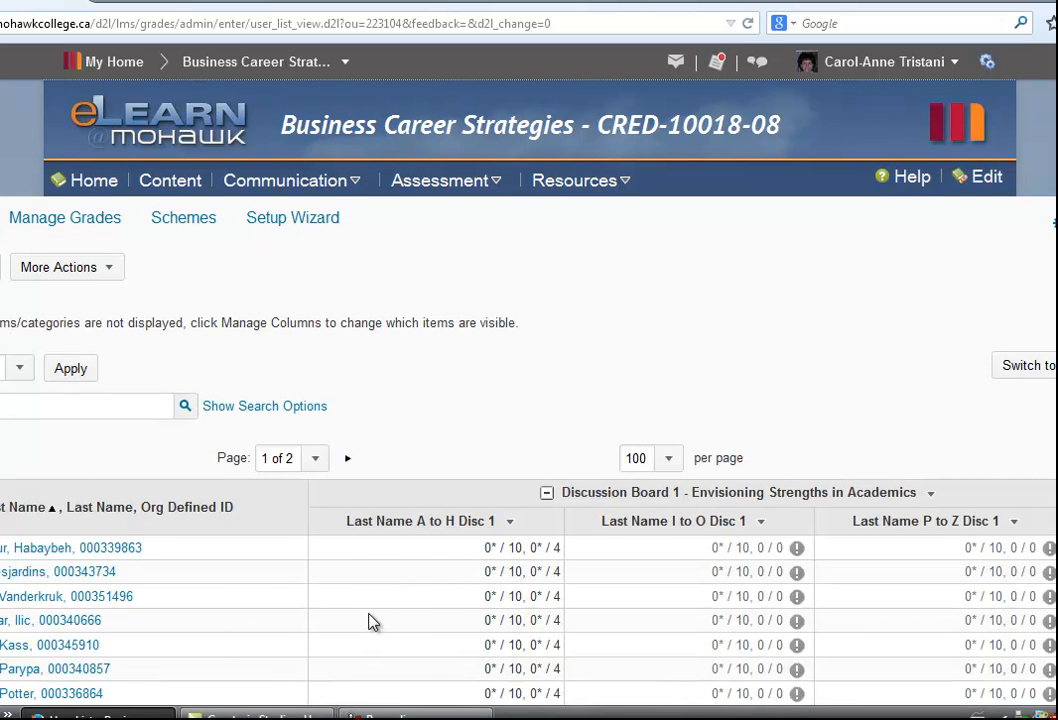
# Look through the gradebook for the test student's score in the Last Name P to Z Disc 1 column
pyautogui.scroll(-4, 370, 621)
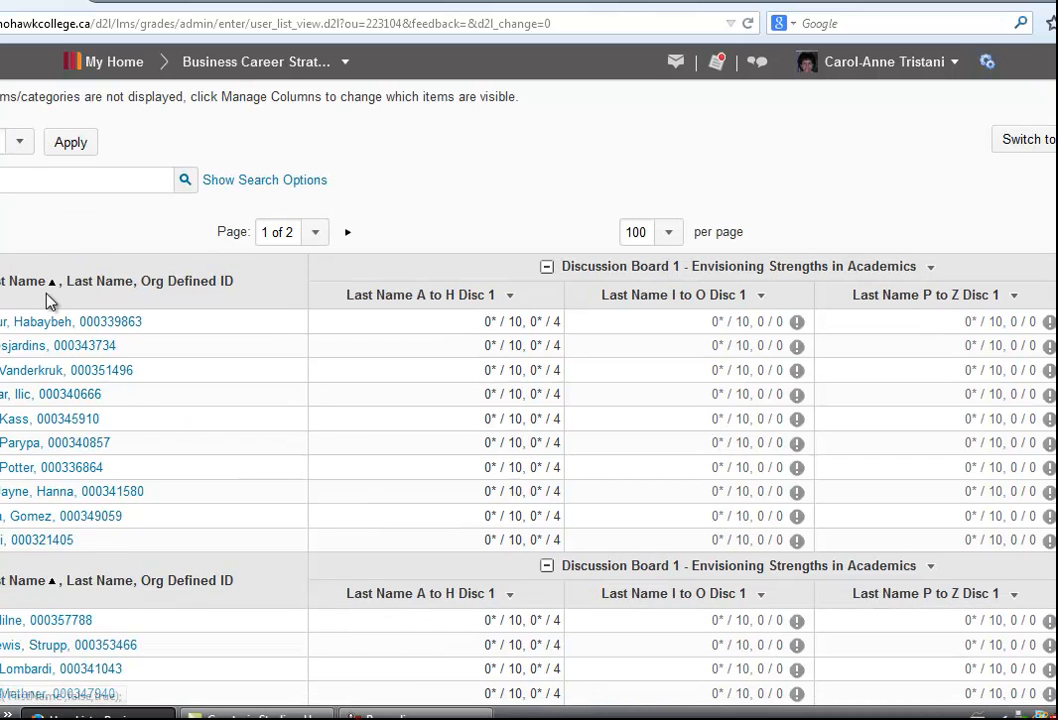
pyautogui.scroll(-10, 112, 510)
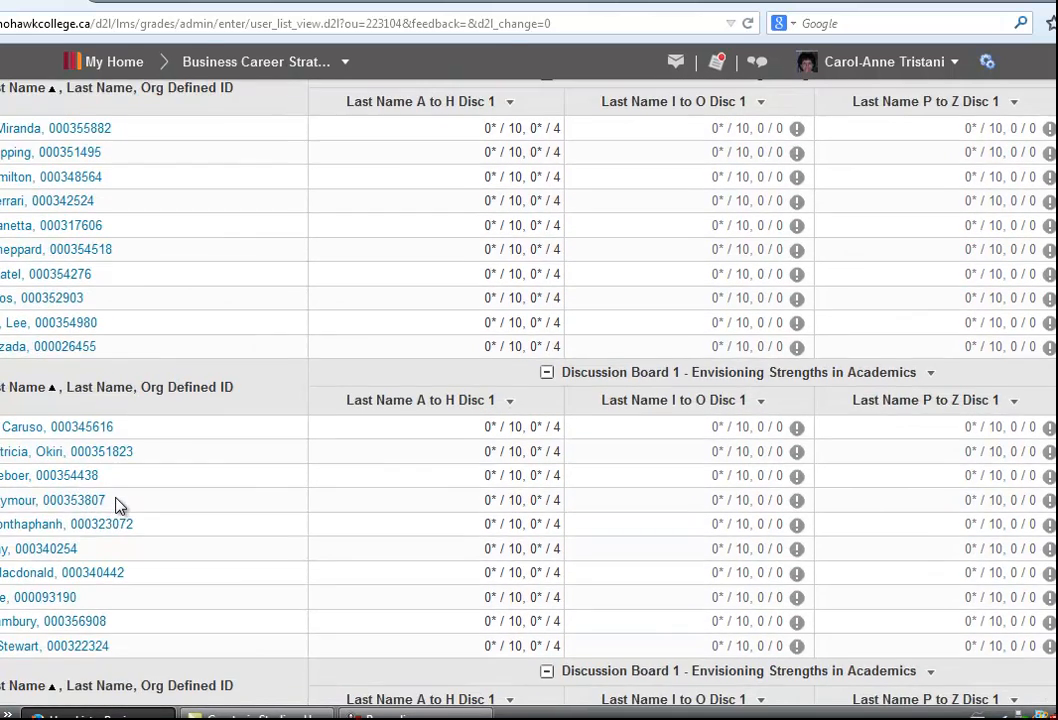
pyautogui.scroll(15, 116, 501)
pyautogui.scroll(3, 116, 493)
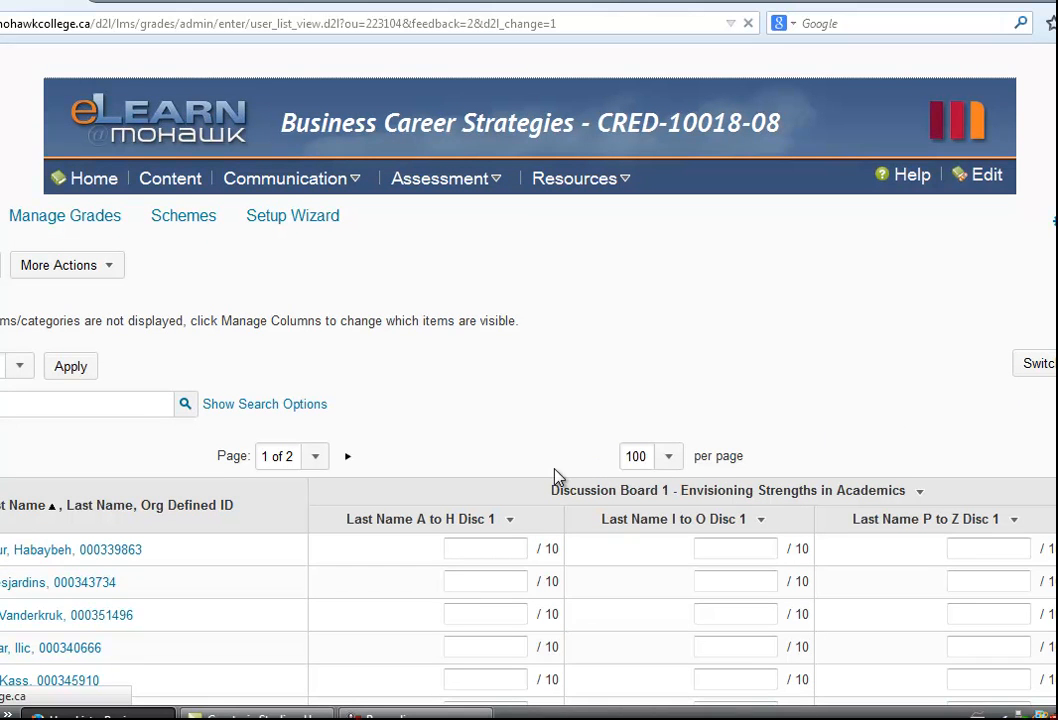
pyautogui.scroll(-5, 557, 474)
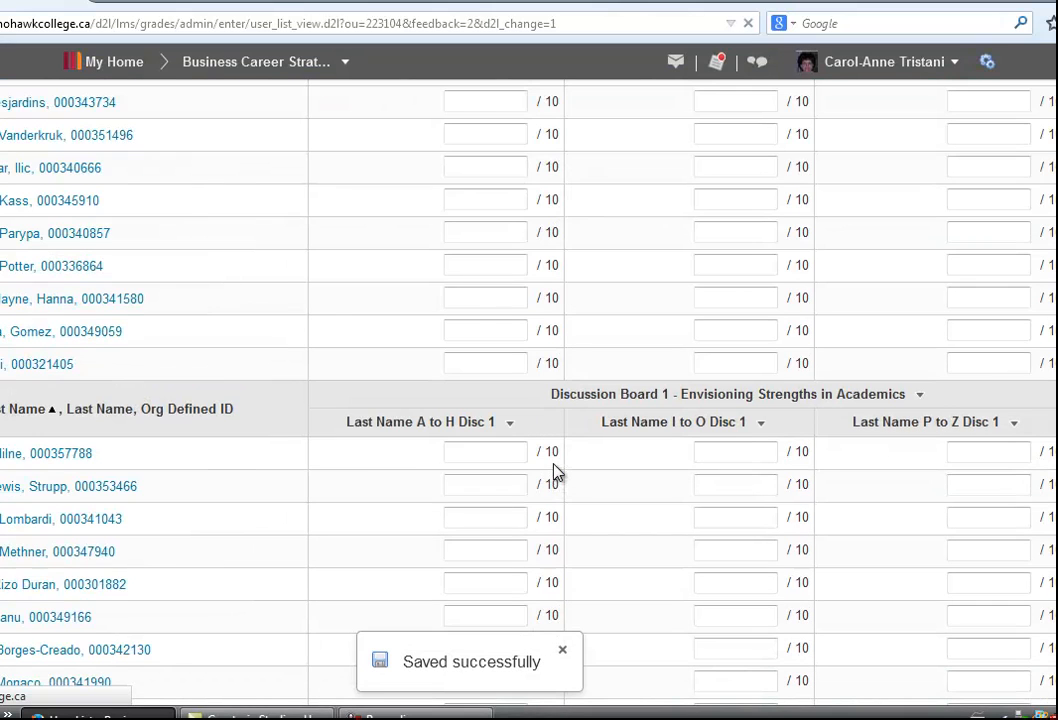
pyautogui.scroll(-5, 557, 474)
pyautogui.scroll(-9, 557, 474)
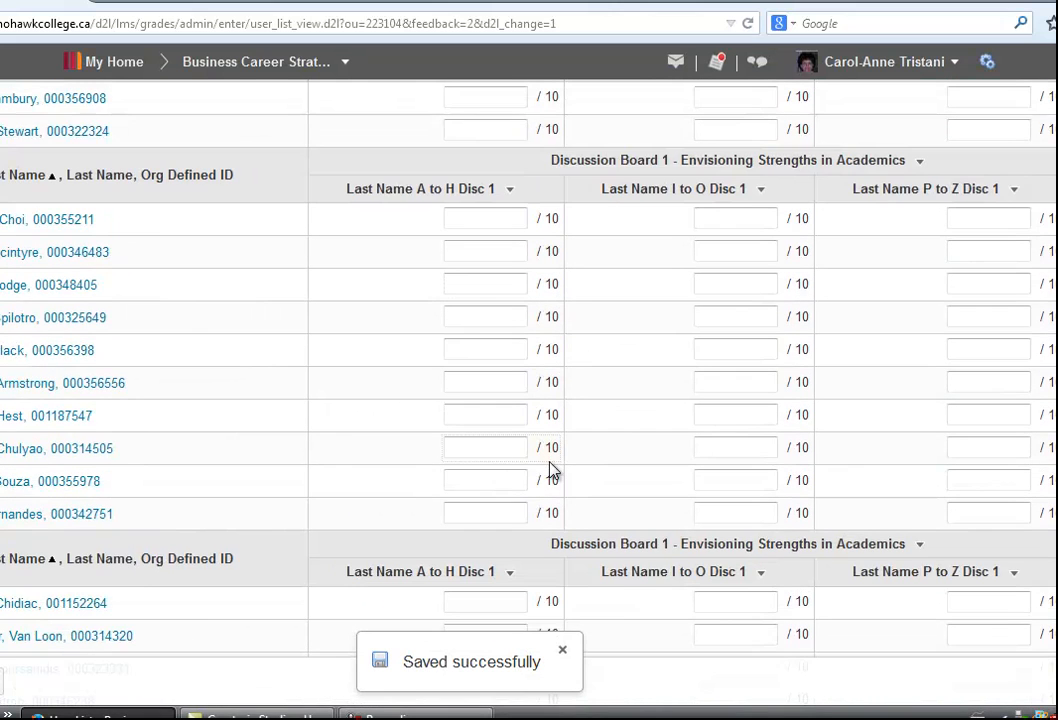
pyautogui.scroll(3, 453, 420)
pyautogui.scroll(6, 453, 428)
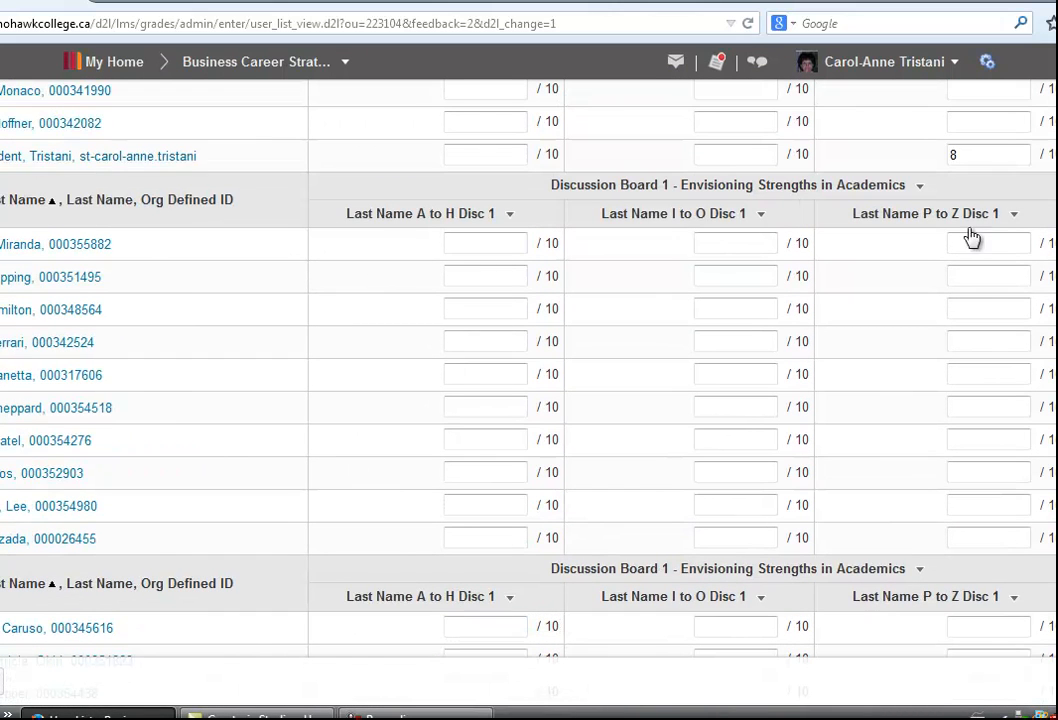
pyautogui.click(1009, 157)
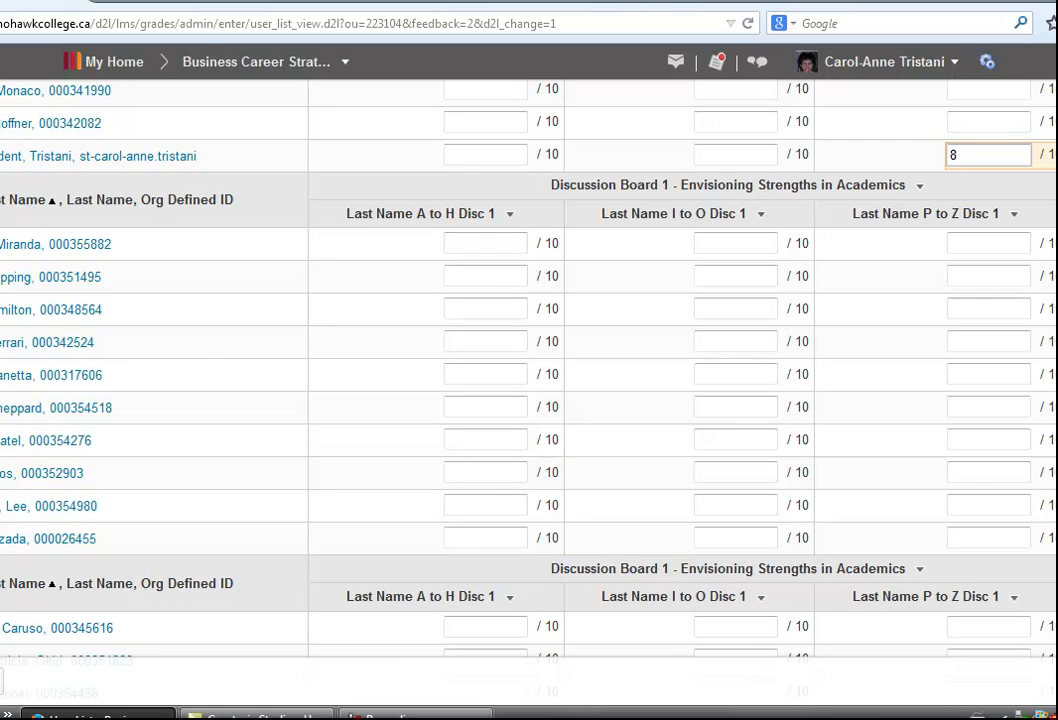
pyautogui.scroll(8, 1009, 157)
pyautogui.scroll(2, 1009, 157)
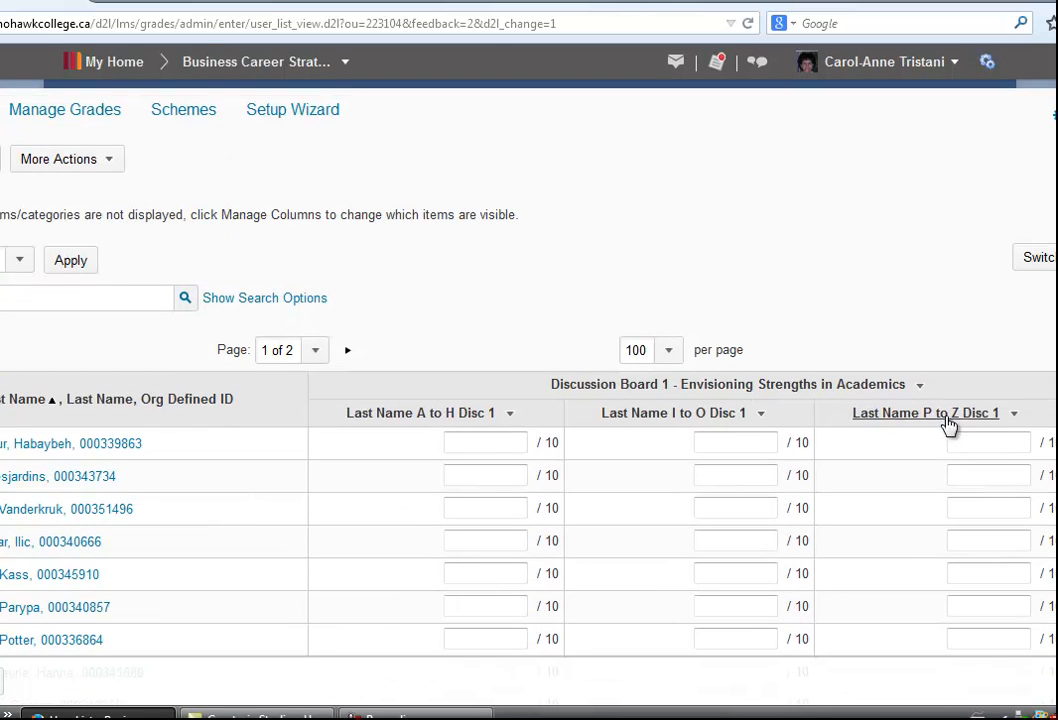
pyautogui.scroll(-7, 968, 452)
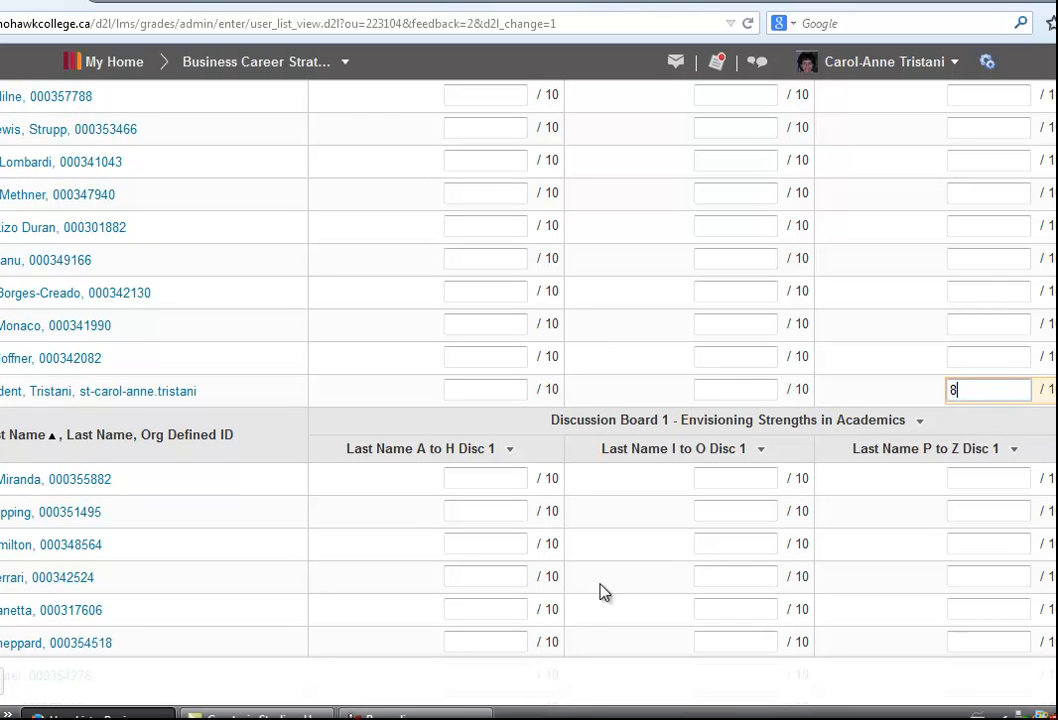
pyautogui.click(415, 714)
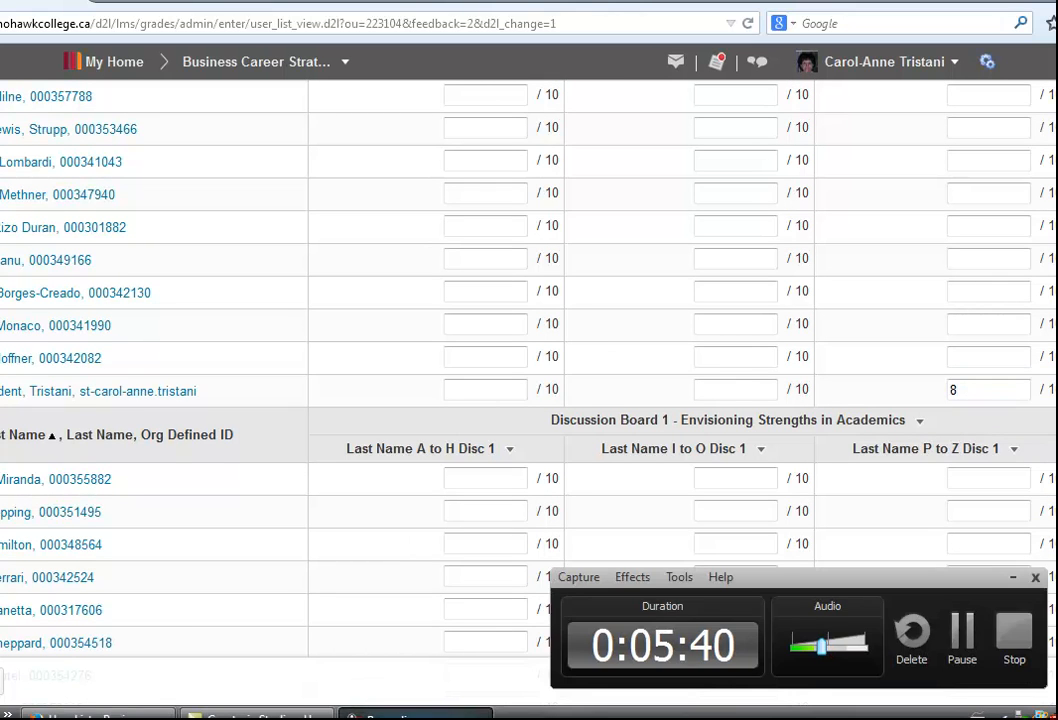
pyautogui.click(1012, 577)
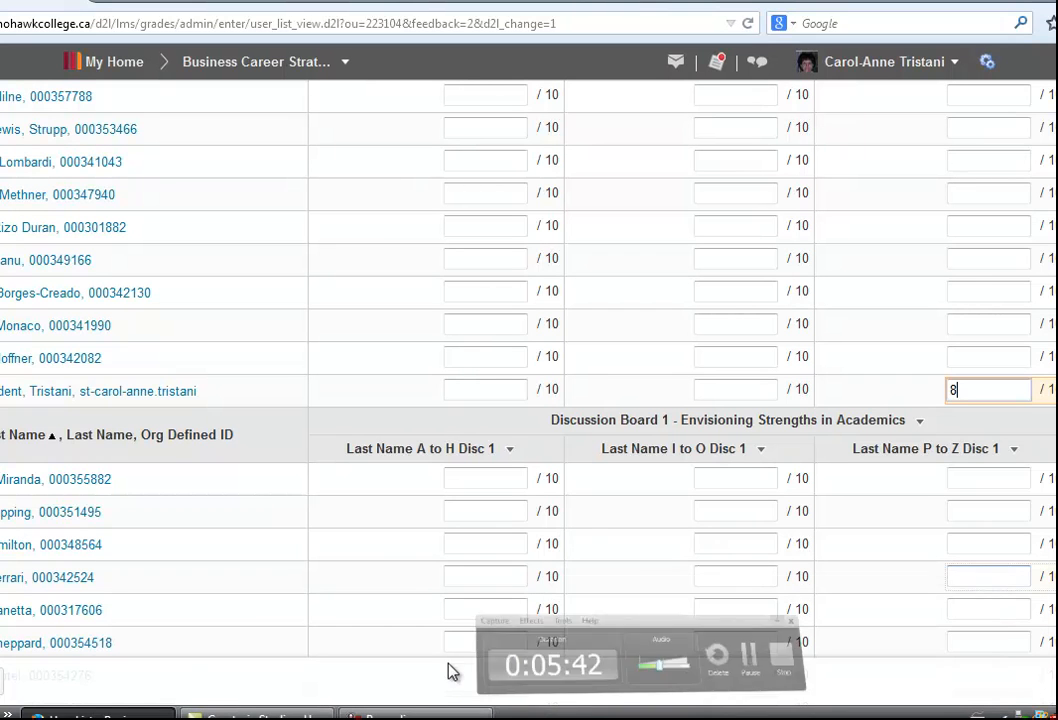
pyautogui.scroll(5, 635, 571)
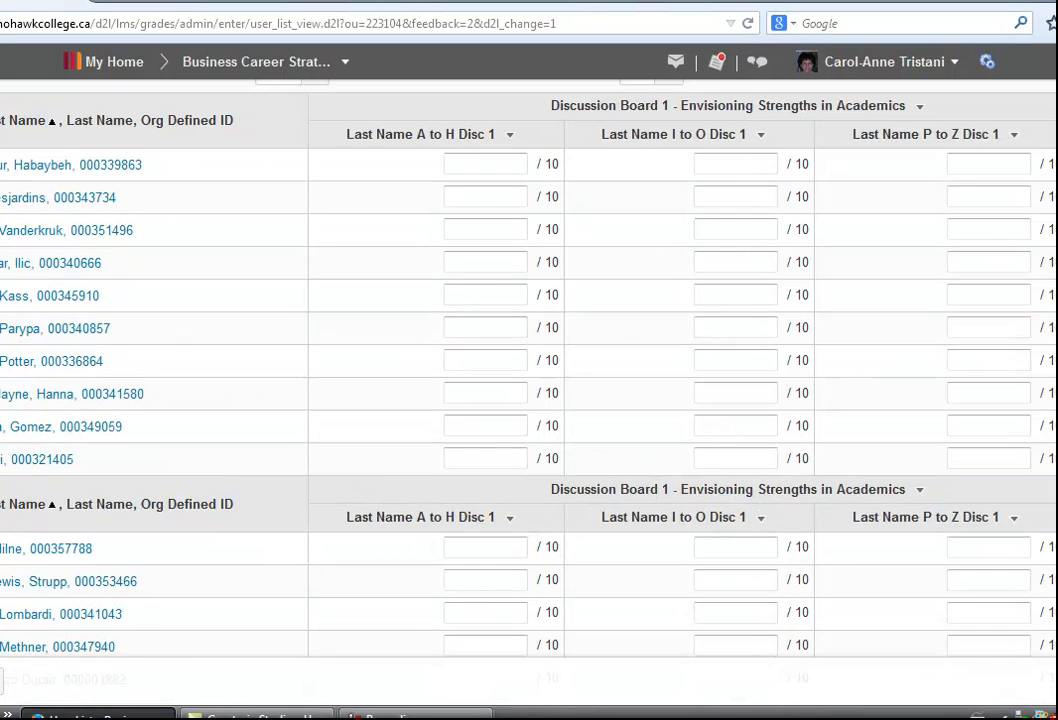
pyautogui.scroll(4, 529, 380)
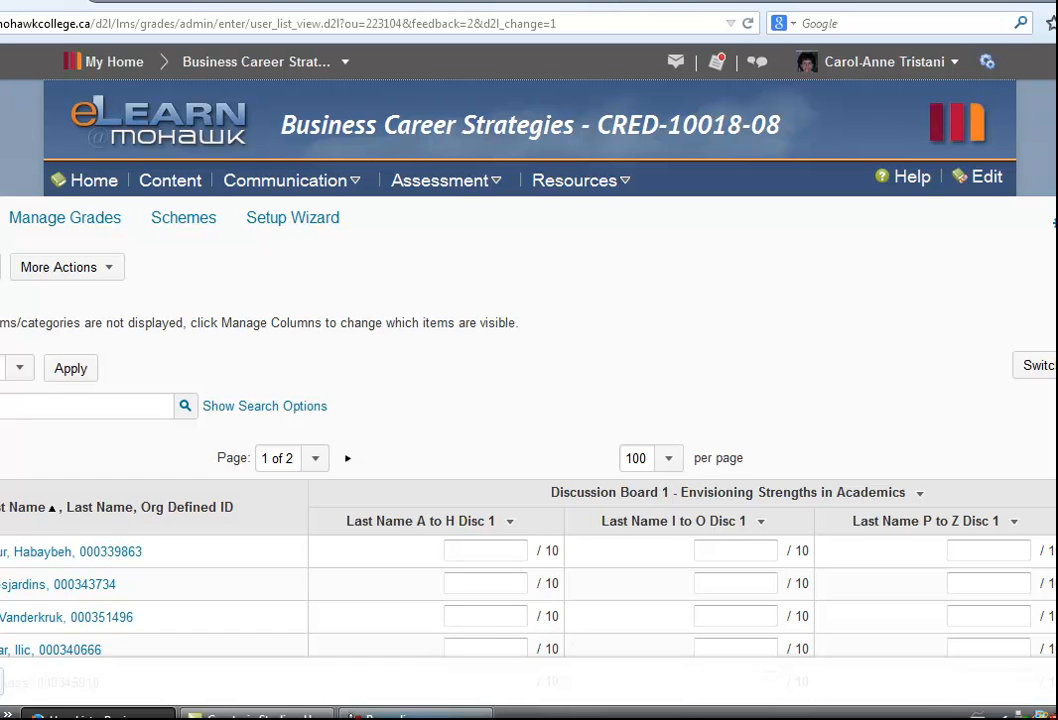
pyautogui.moveTo(420, 714)
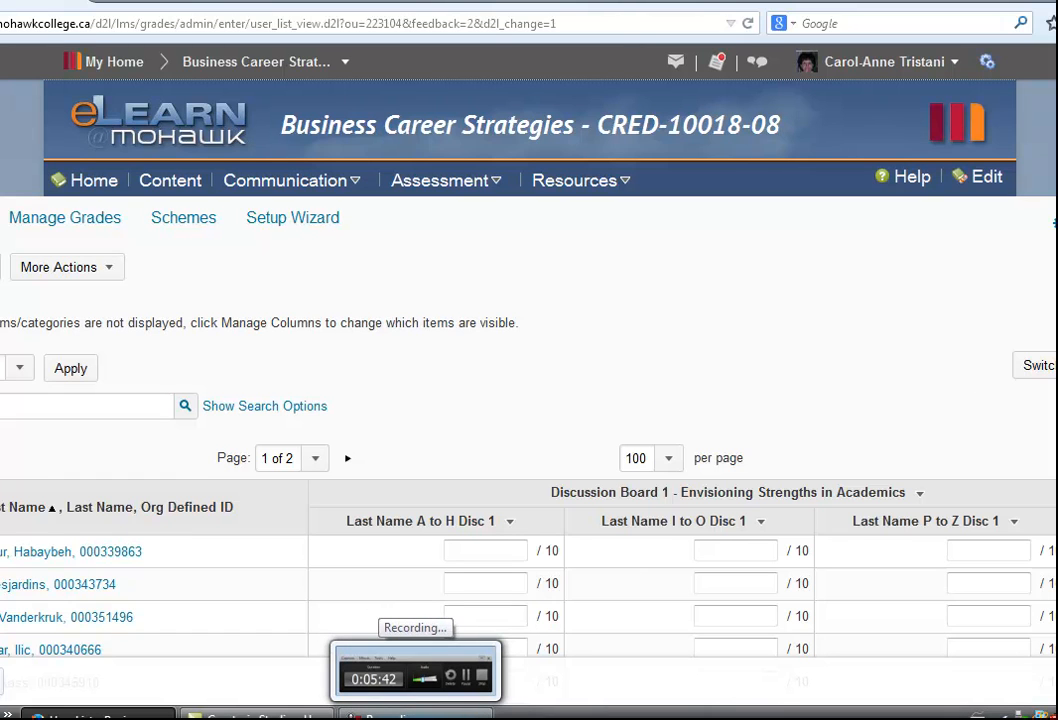
pyautogui.click(415, 668)
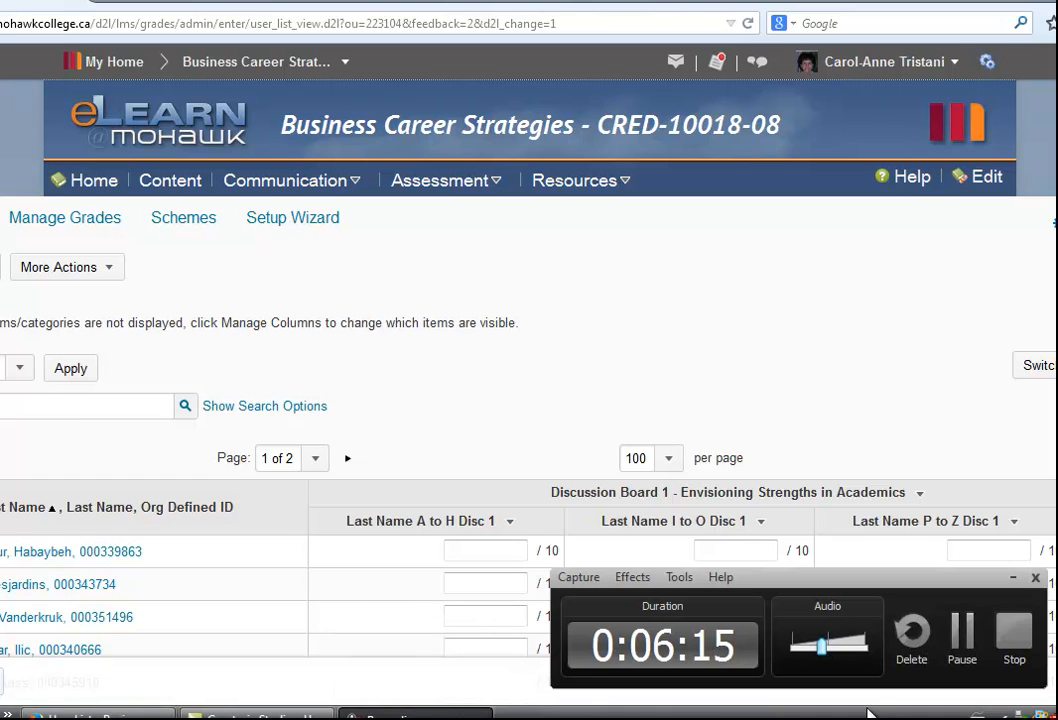